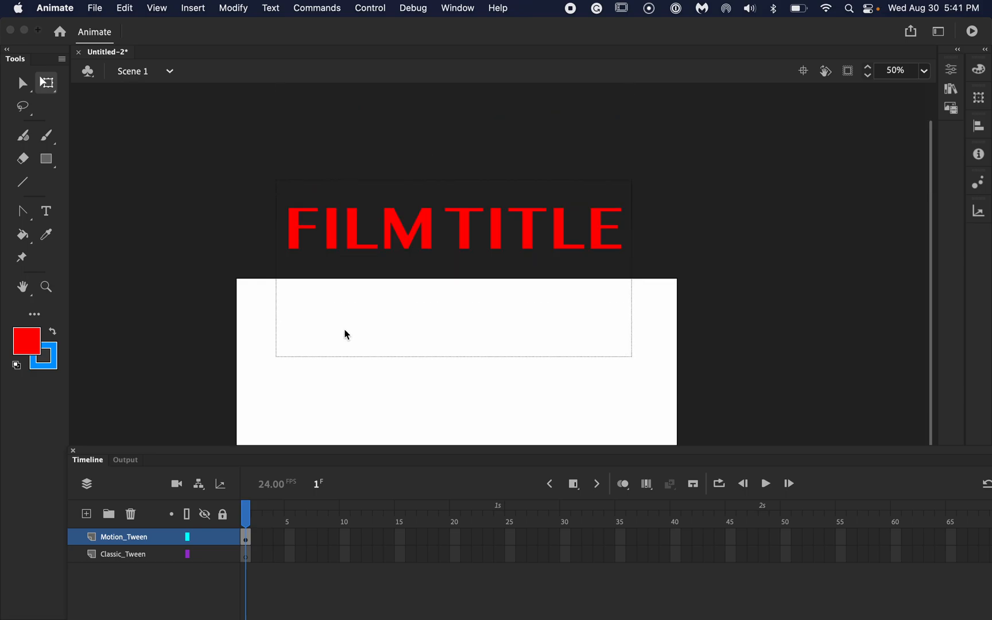
- Change the font of the FILM TITLE text to Noto Sans Myanmar
{"action": "left_click", "coordinate": [356, 241]}
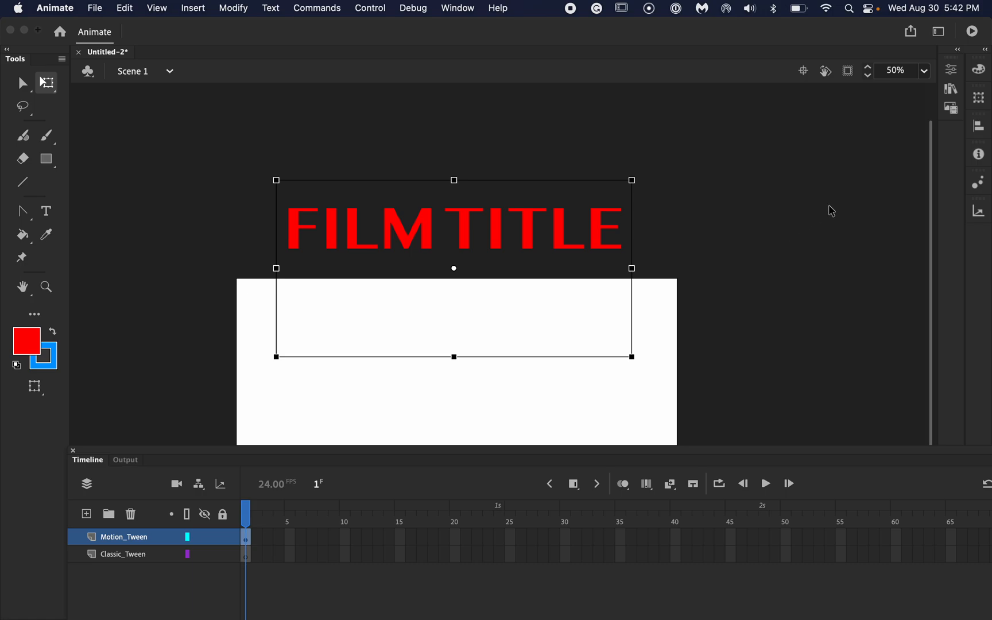
{"action": "left_click", "coordinate": [952, 73]}
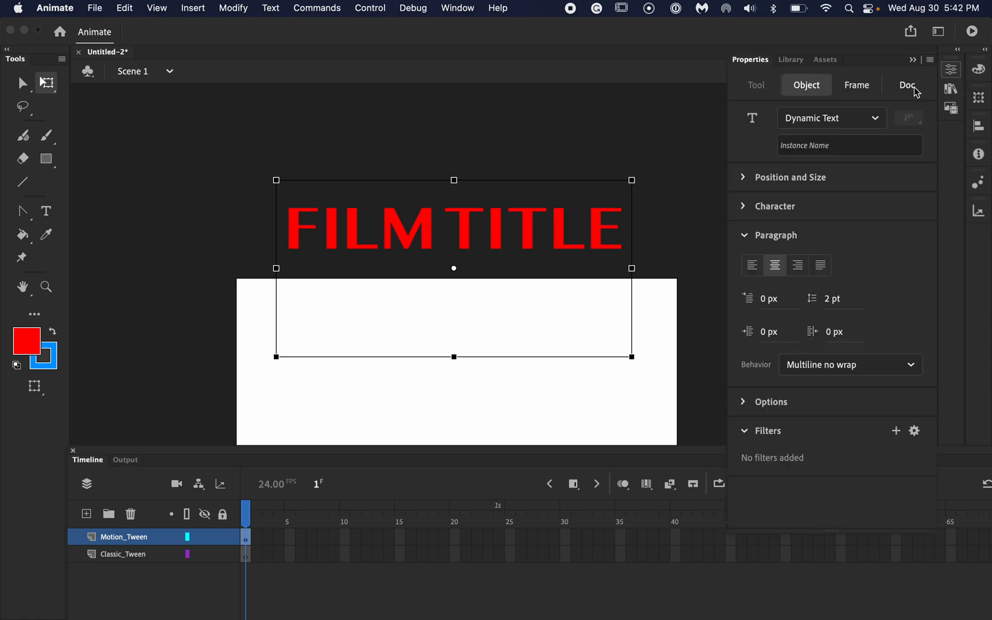
{"action": "left_click", "coordinate": [749, 243]}
{"action": "left_click", "coordinate": [747, 212]}
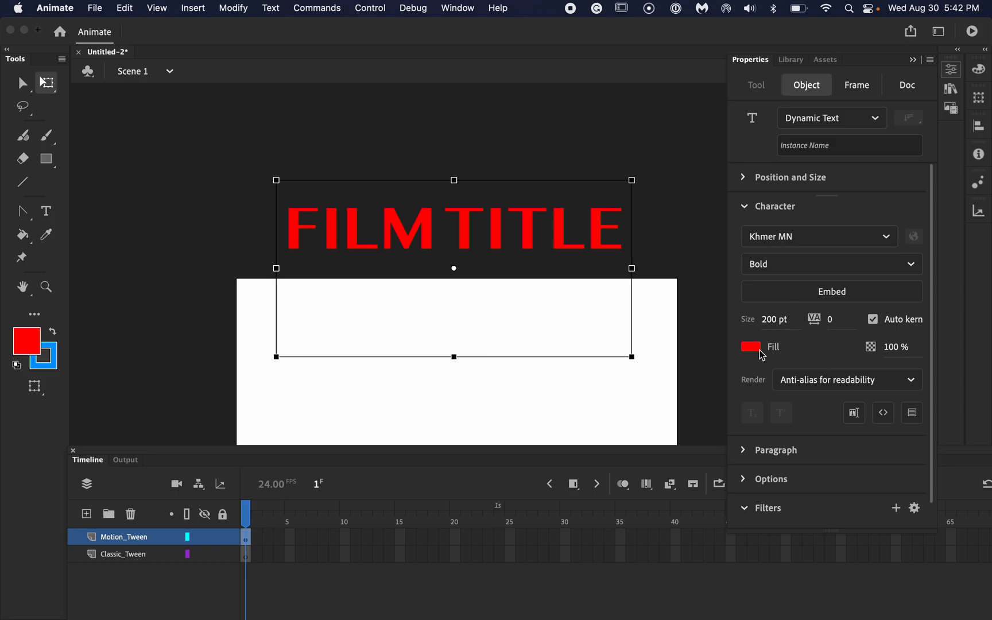
{"action": "left_click", "coordinate": [887, 244]}
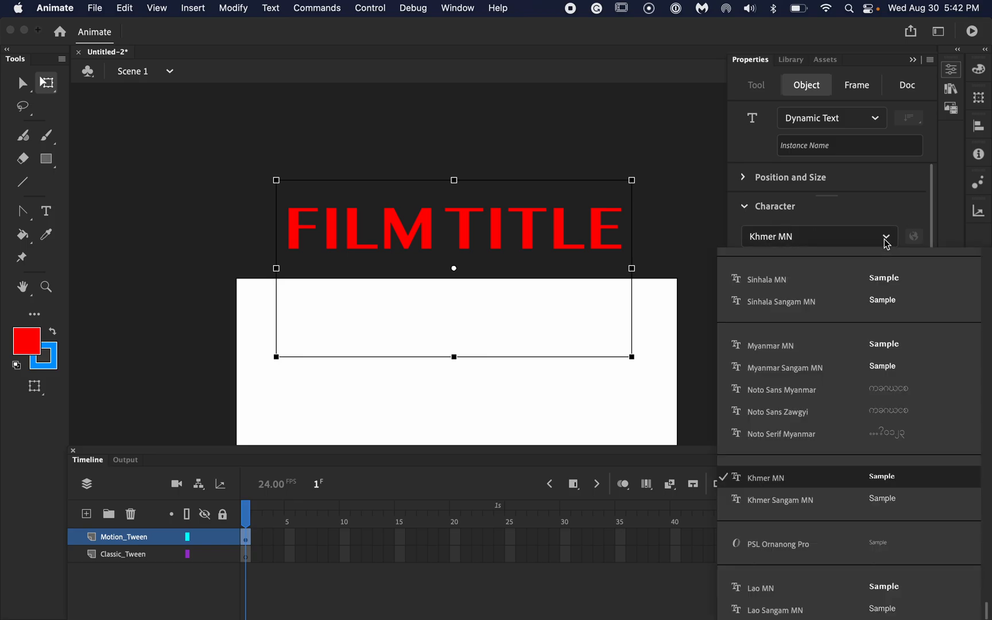
{"action": "left_click", "coordinate": [808, 391]}
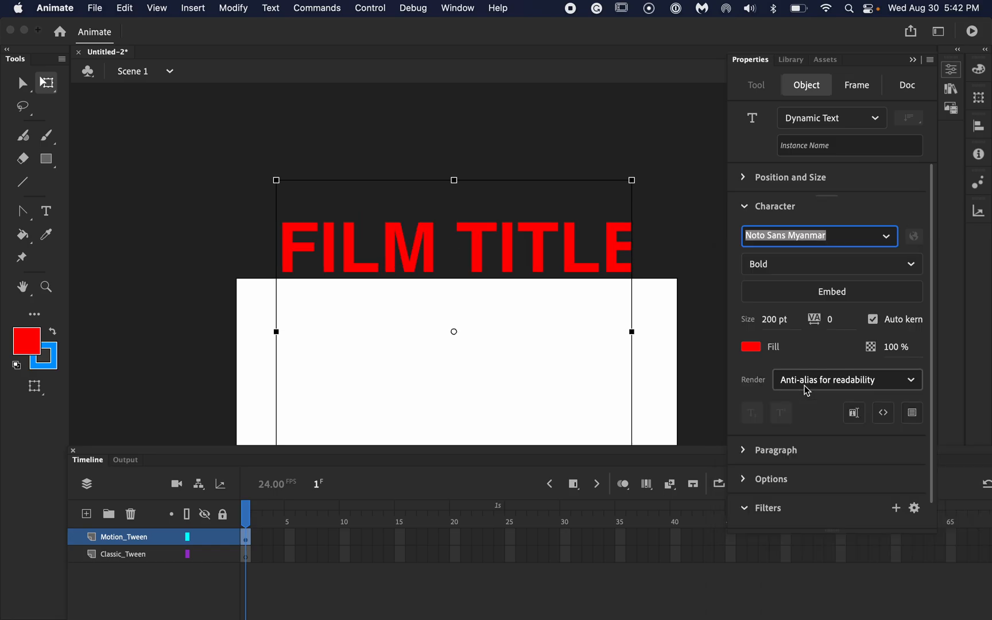
{"action": "left_click", "coordinate": [745, 208]}
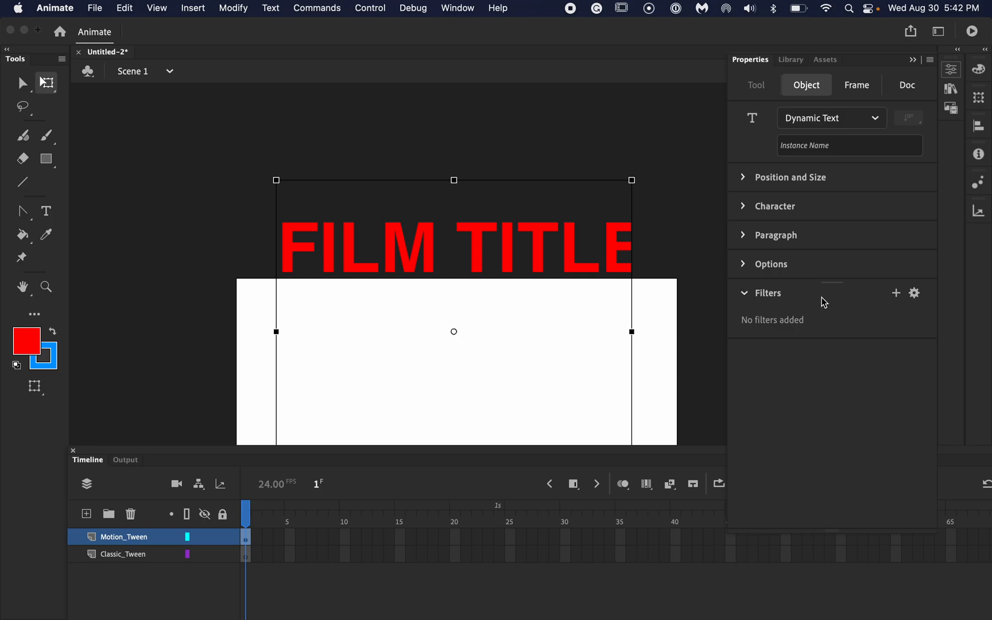
- Add a Drop Shadow filter to the title text and nudge the text slightly upward
{"action": "left_click", "coordinate": [897, 298]}
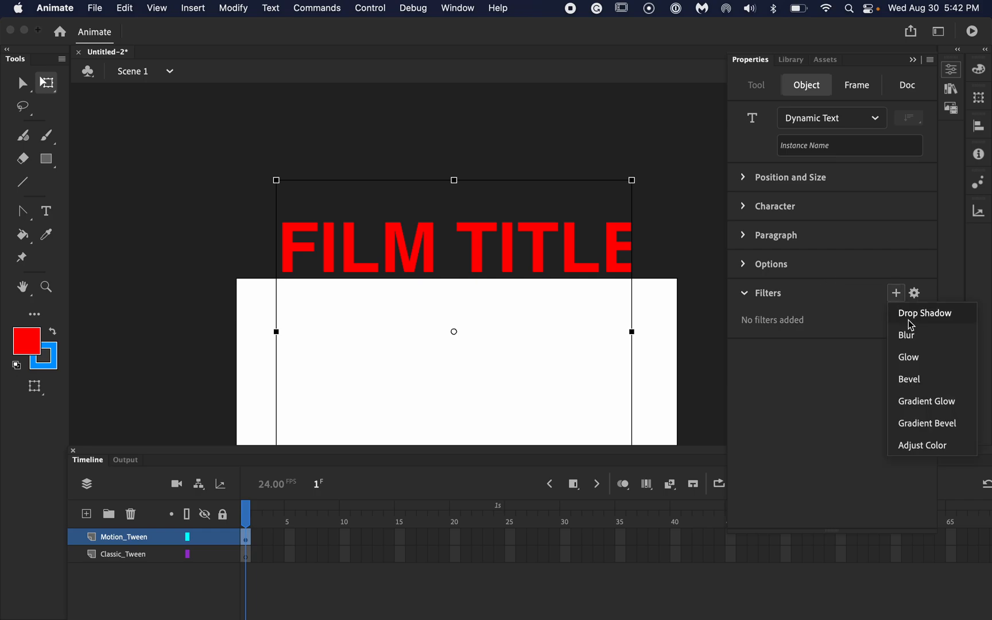
{"action": "left_click", "coordinate": [911, 315]}
{"action": "left_click", "coordinate": [480, 258]}
{"action": "mouse_move", "coordinate": [479, 259]}
{"action": "left_mouse_down"}
{"action": "mouse_move", "coordinate": [480, 320]}
{"action": "mouse_move", "coordinate": [480, 249]}
{"action": "left_mouse_up"}
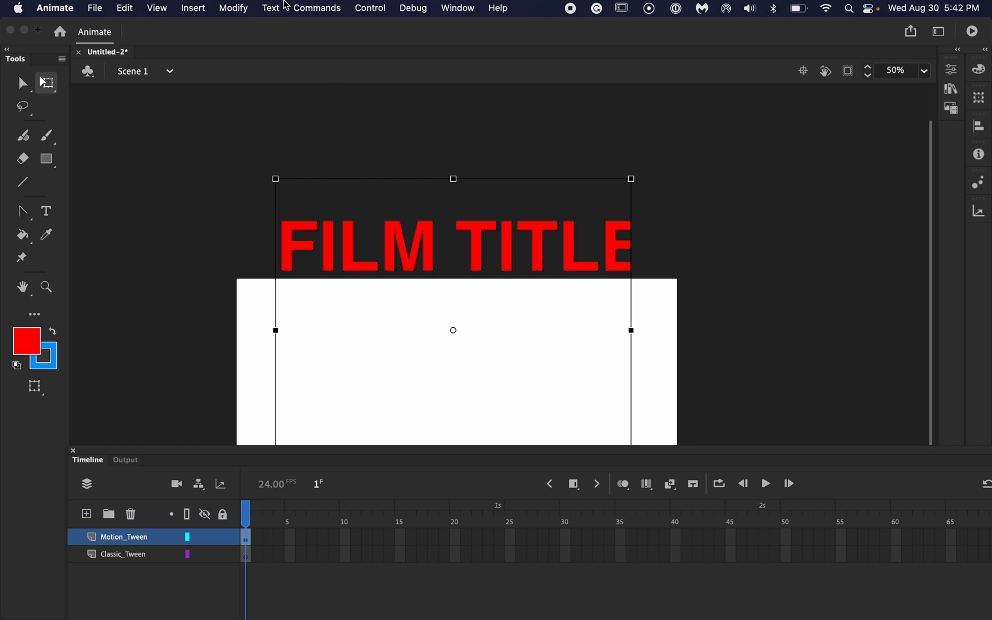
- Convert the title text to a Graphic symbol named FILM TITLE and nudge it slightly higher above the stage
{"action": "left_click", "coordinate": [235, 8]}
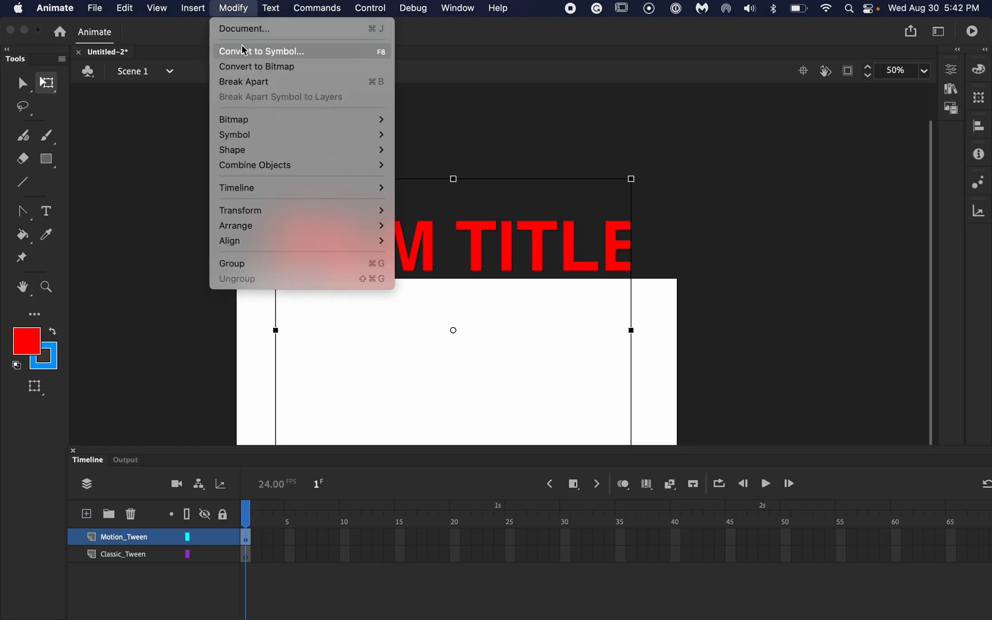
{"action": "left_click", "coordinate": [261, 51]}
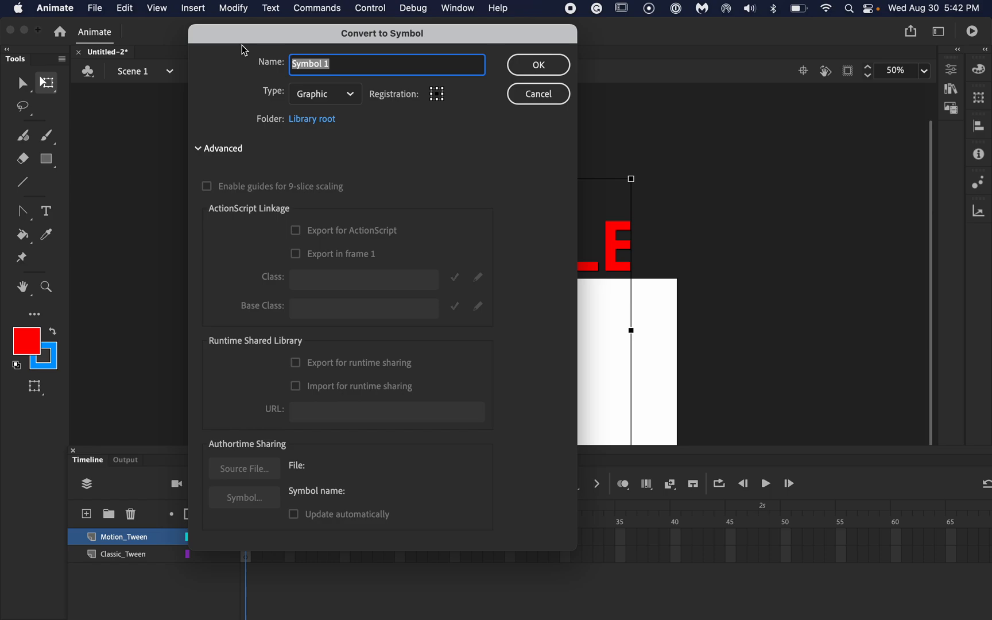
{"action": "type", "text": "FILM TITLE"}
{"action": "left_click", "coordinate": [531, 67]}
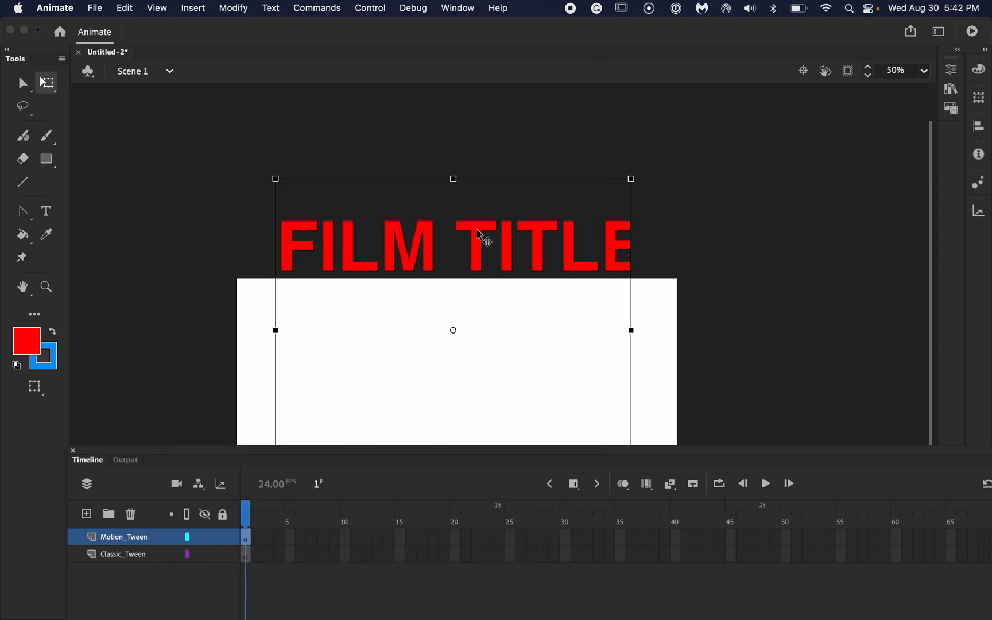
{"action": "left_click_drag", "start_coordinate": [478, 240], "coordinate": [478, 234]}
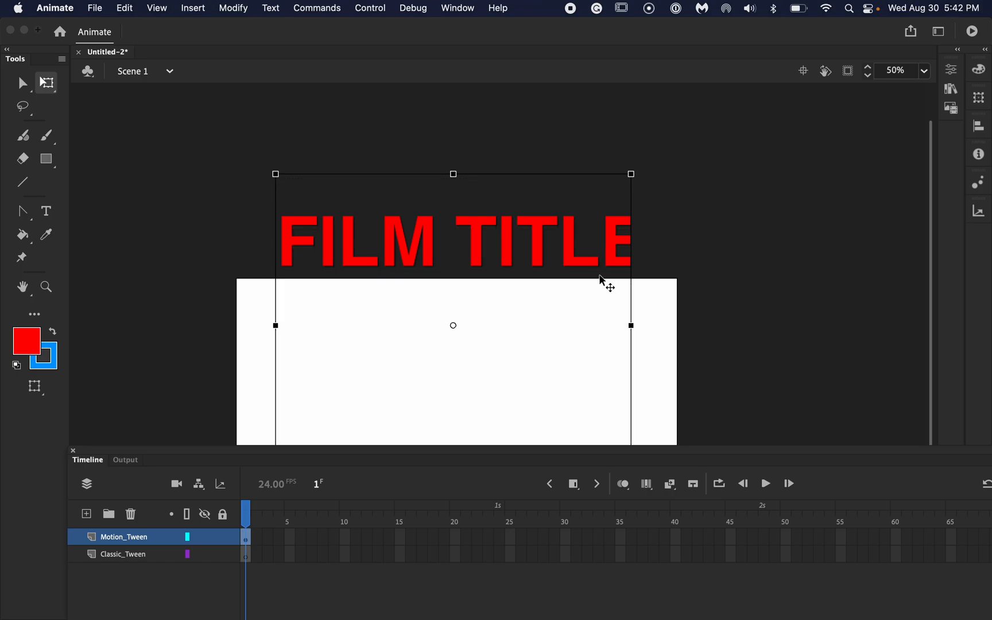
- Insert a frame at frame 45 on the Motion_Tween layer to extend the title's duration
{"action": "scroll", "coordinate": [667, 297], "scroll_direction": "down", "scroll_amount": 5}
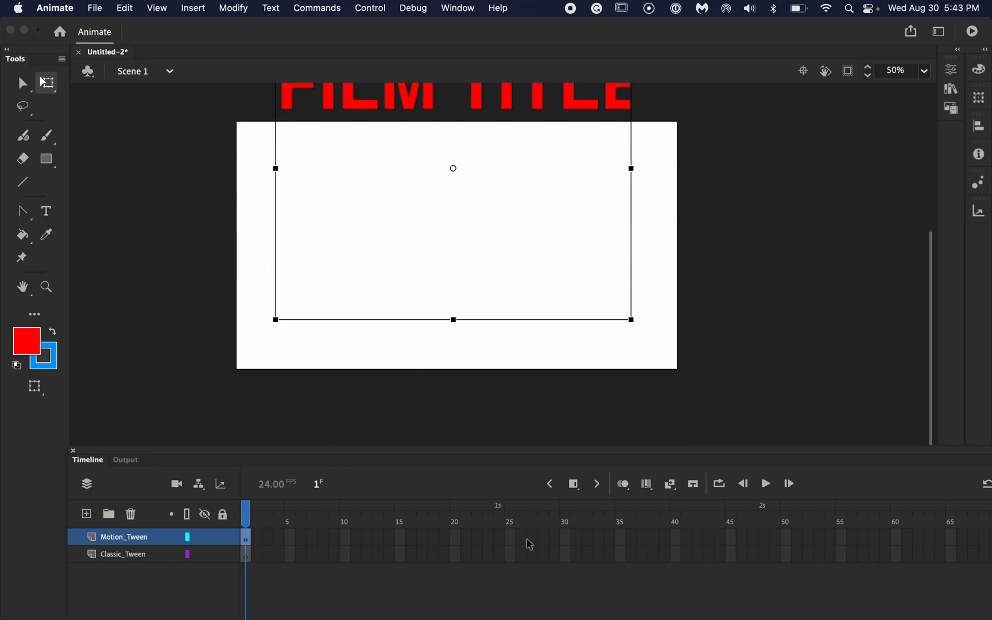
{"action": "left_click", "coordinate": [733, 539]}
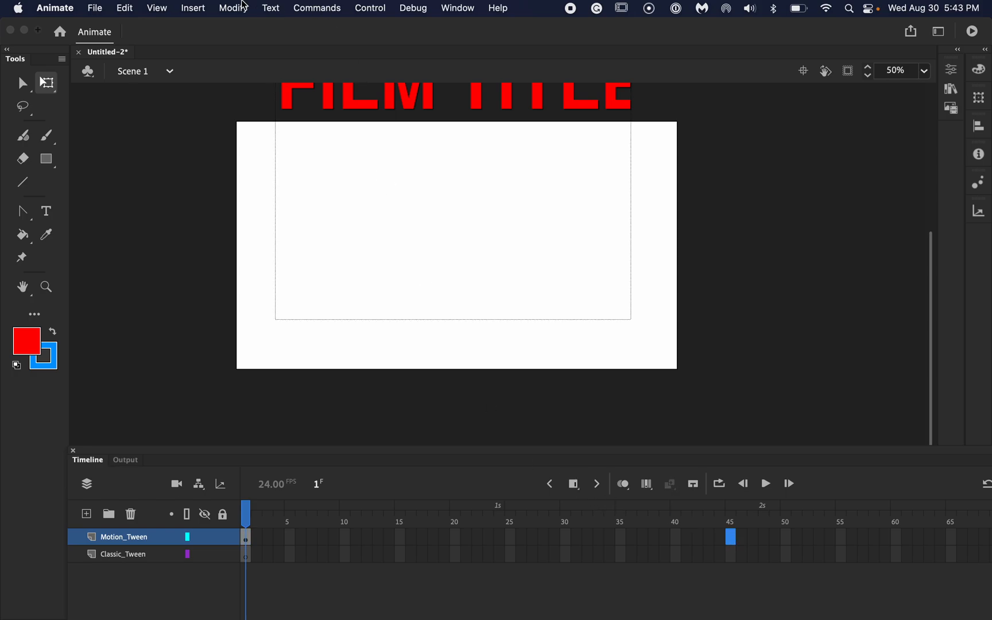
{"action": "left_click", "coordinate": [202, 9]}
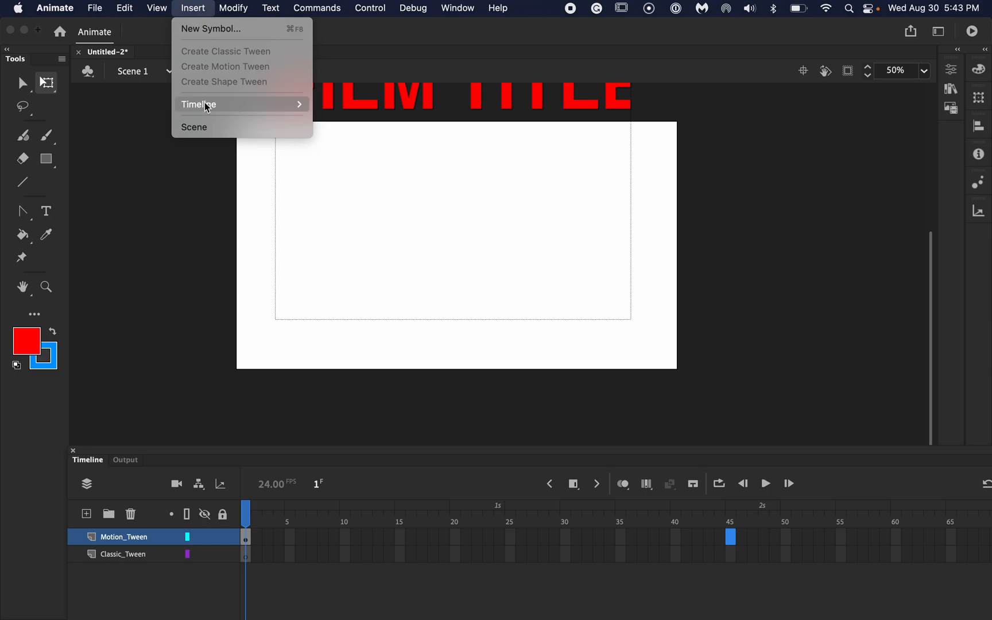
{"action": "mouse_move", "coordinate": [206, 105]}
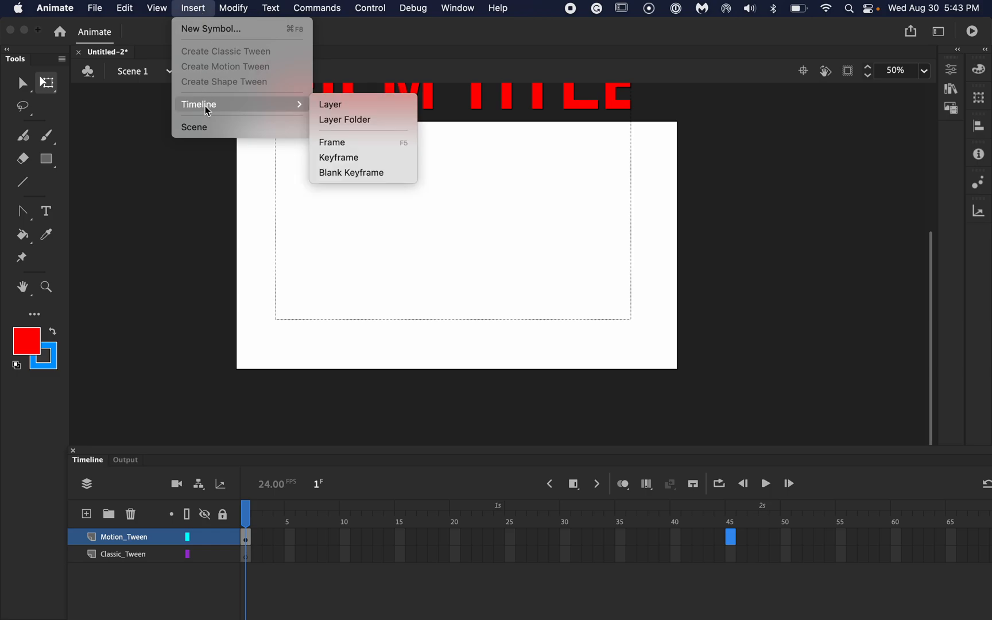
{"action": "left_click", "coordinate": [329, 143]}
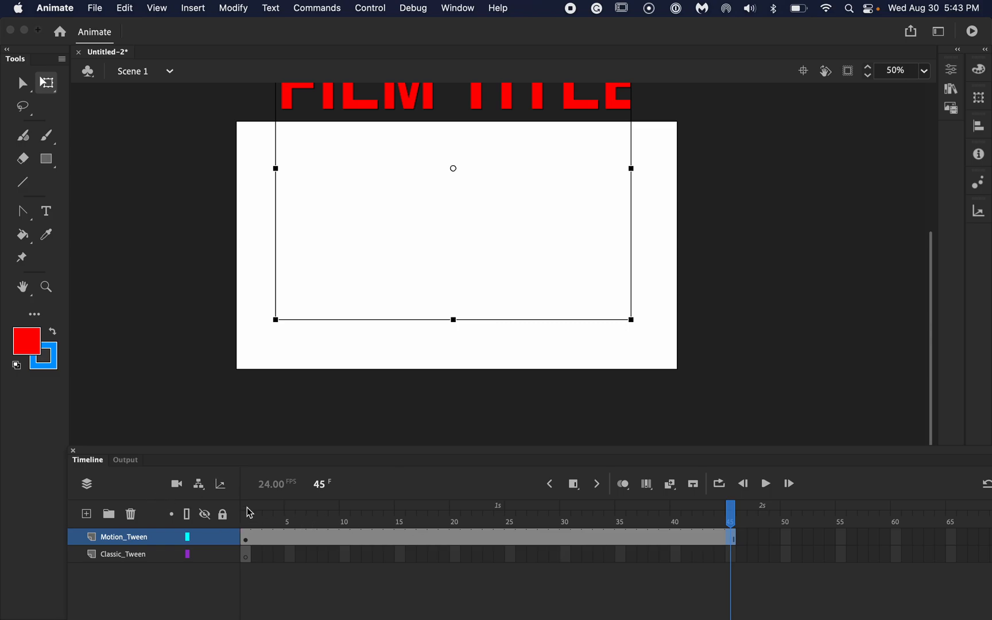
- Create a motion tween on the Motion_Tween layer's frame span starting at frame 1
{"action": "left_click", "coordinate": [248, 545]}
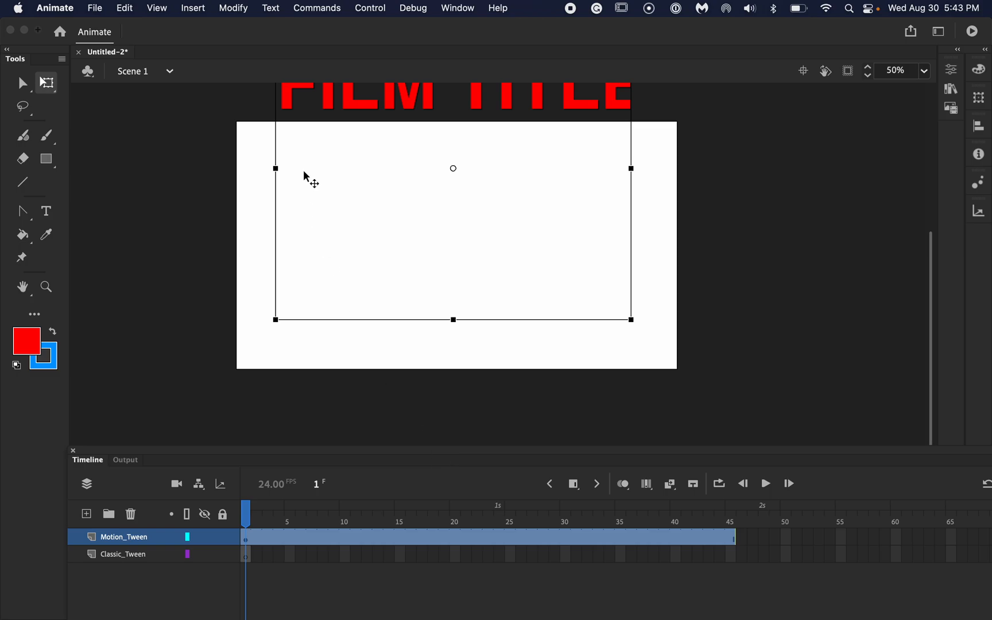
{"action": "left_click", "coordinate": [198, 11]}
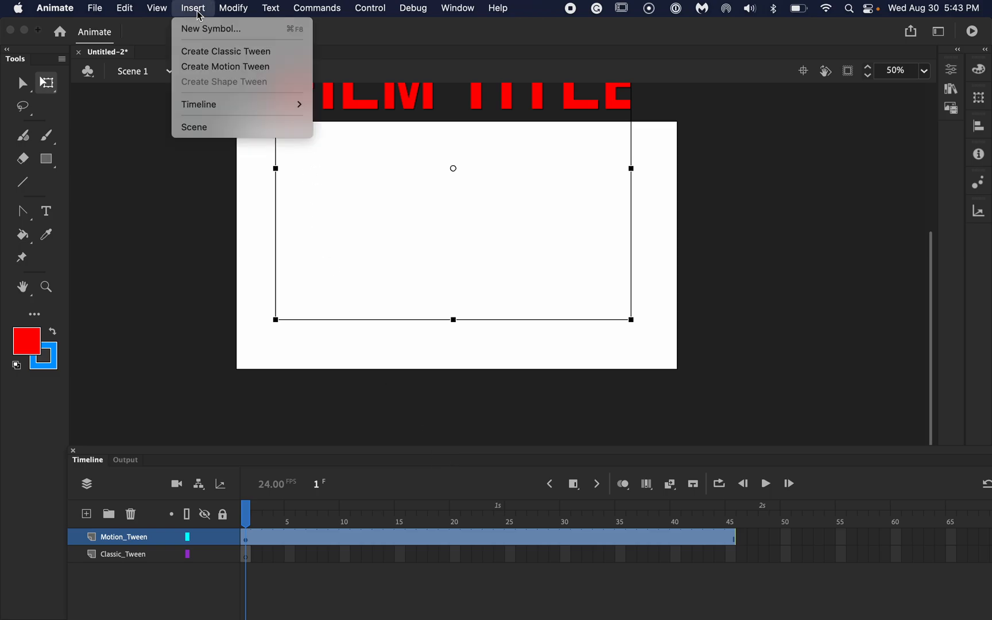
{"action": "left_click", "coordinate": [211, 67]}
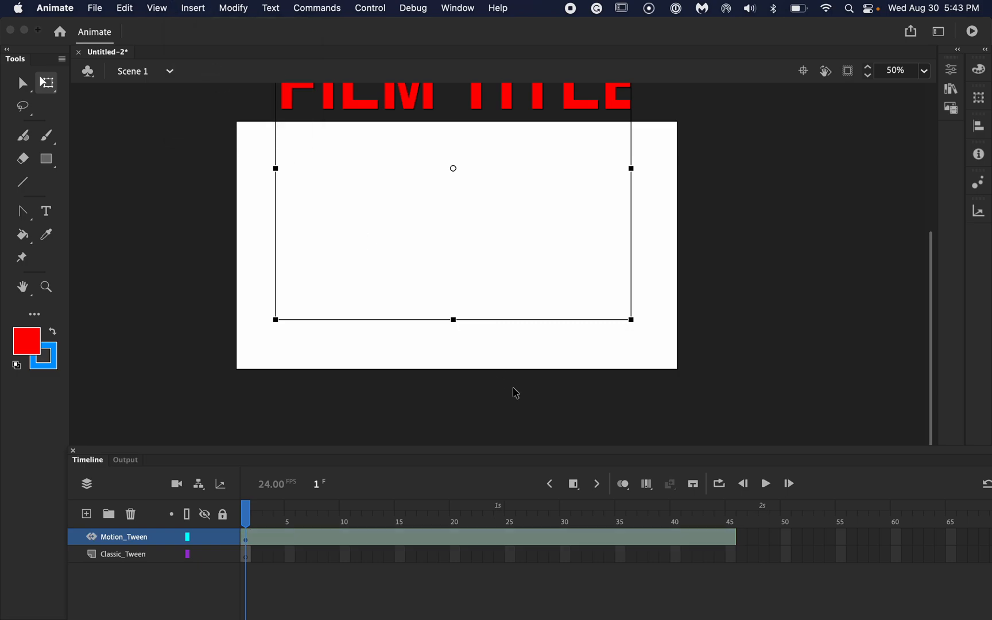
- At frame 45, move the title straight down onto the middle of the stage and play the animation
{"action": "left_click", "coordinate": [733, 543]}
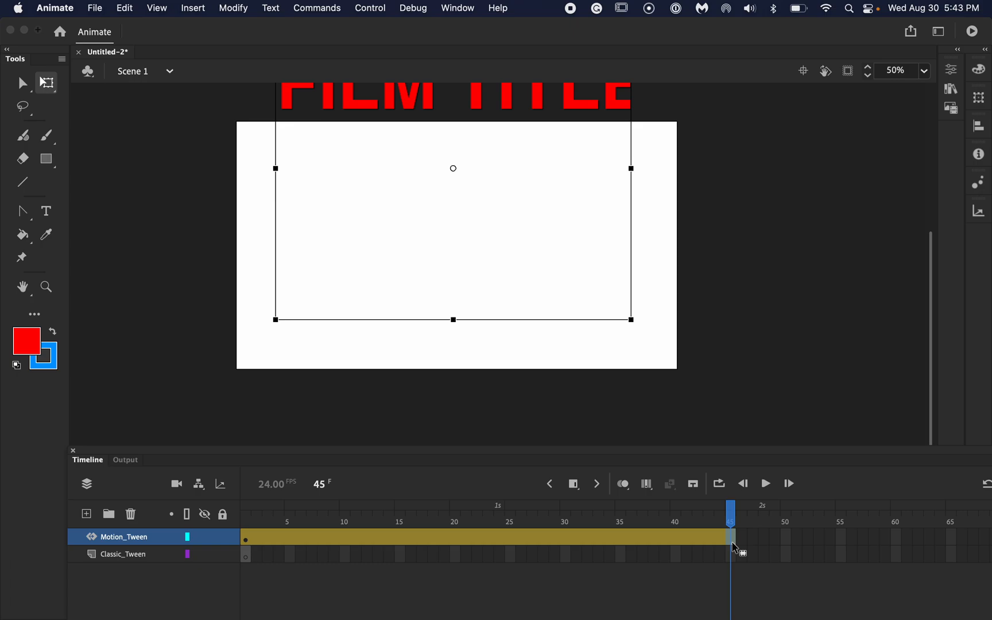
{"action": "scroll", "coordinate": [733, 429], "scroll_direction": "up", "scroll_amount": 3}
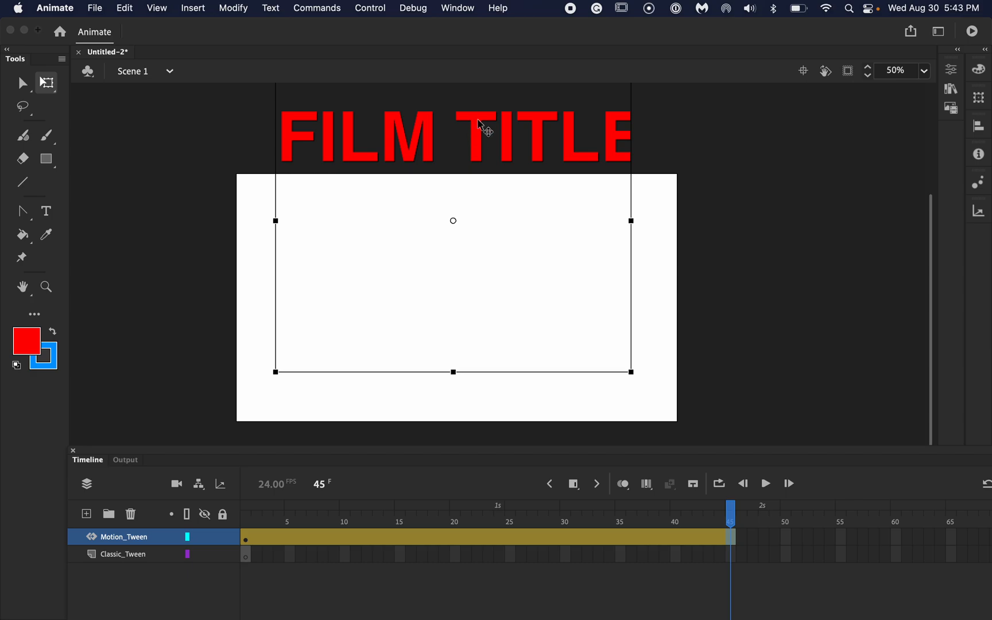
{"action": "left_click_drag", "start_coordinate": [480, 123], "coordinate": [480, 267]}
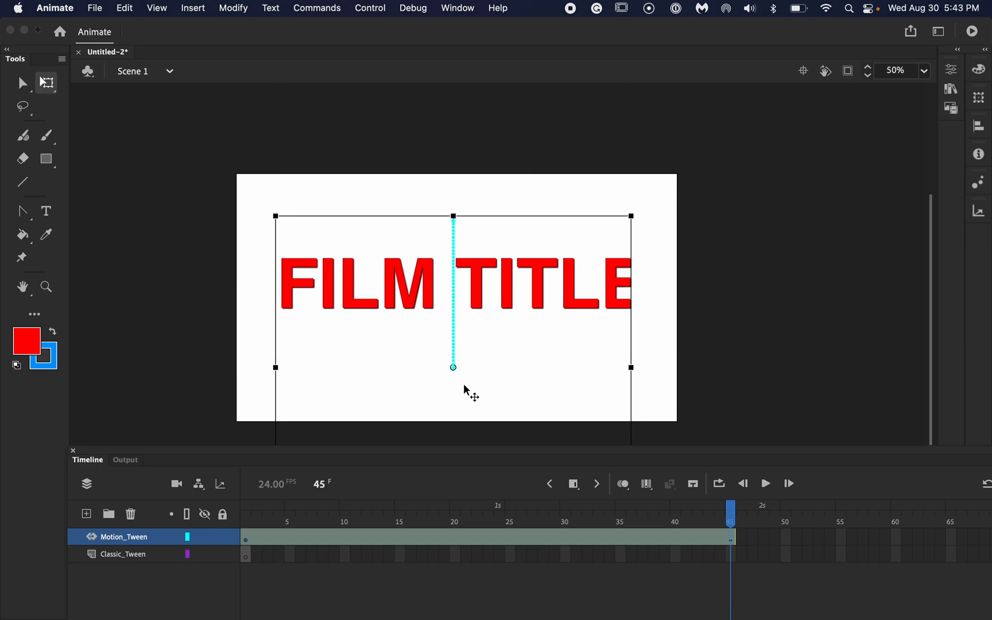
{"action": "left_click", "coordinate": [766, 485]}
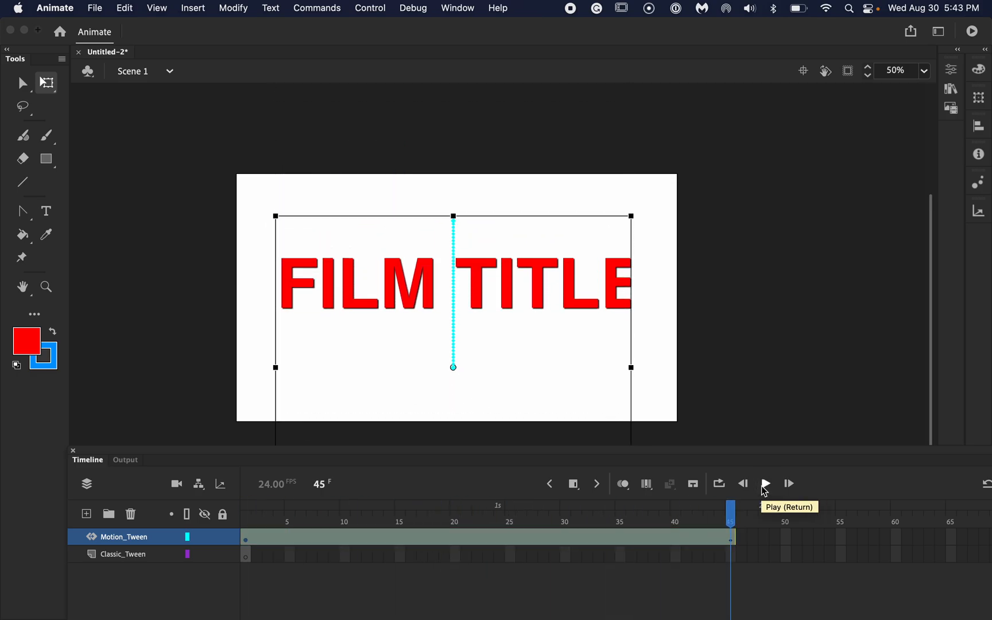
- Hide the Motion_Tween layer and place the FILM TITLE library symbol on the stage in frame 1 of Classic_Tween
{"action": "left_click", "coordinate": [207, 538]}
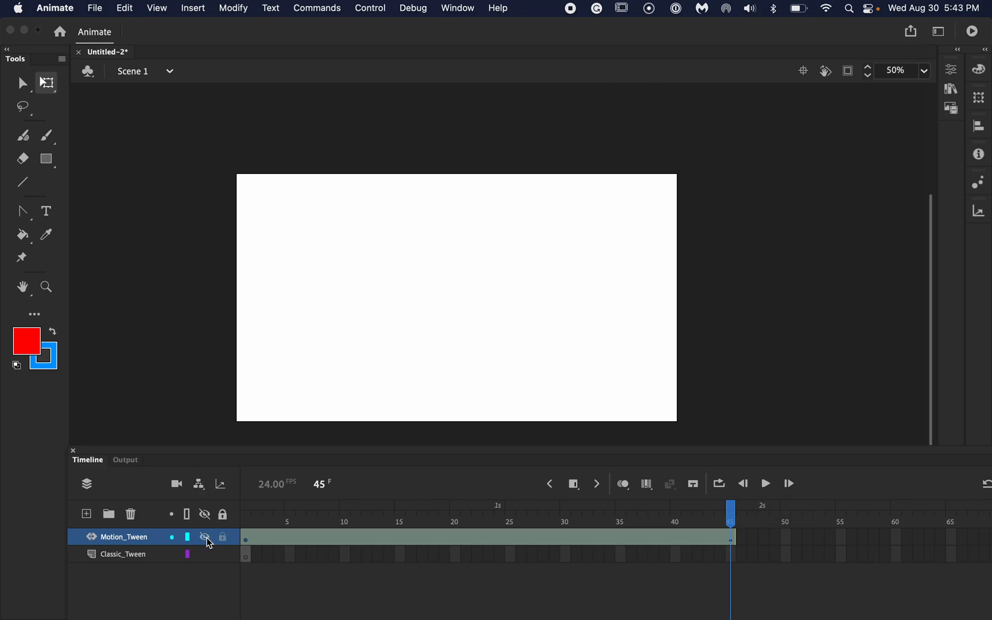
{"action": "left_click", "coordinate": [244, 556]}
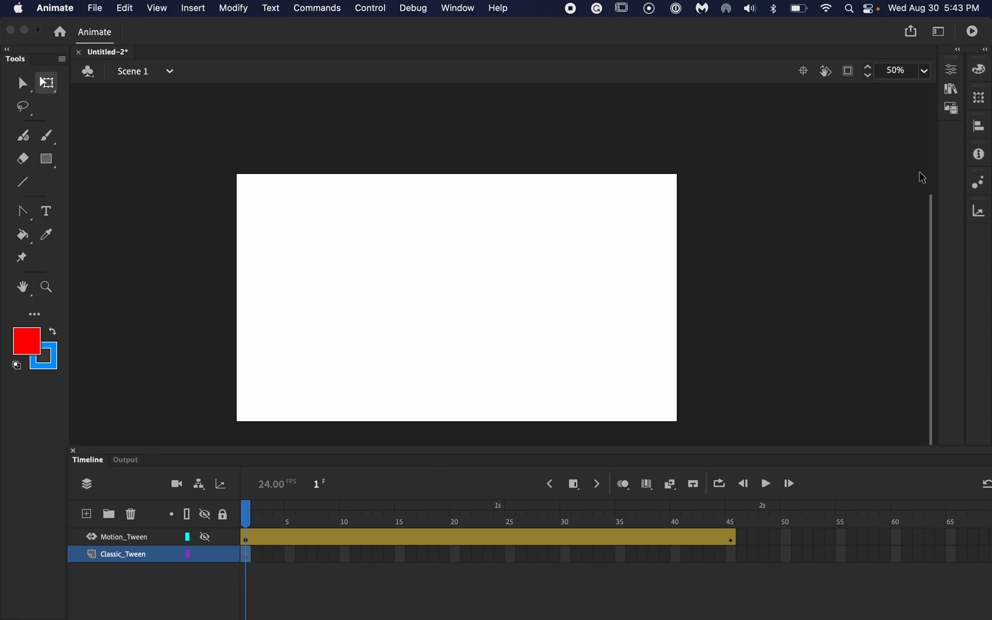
{"action": "left_click", "coordinate": [953, 71]}
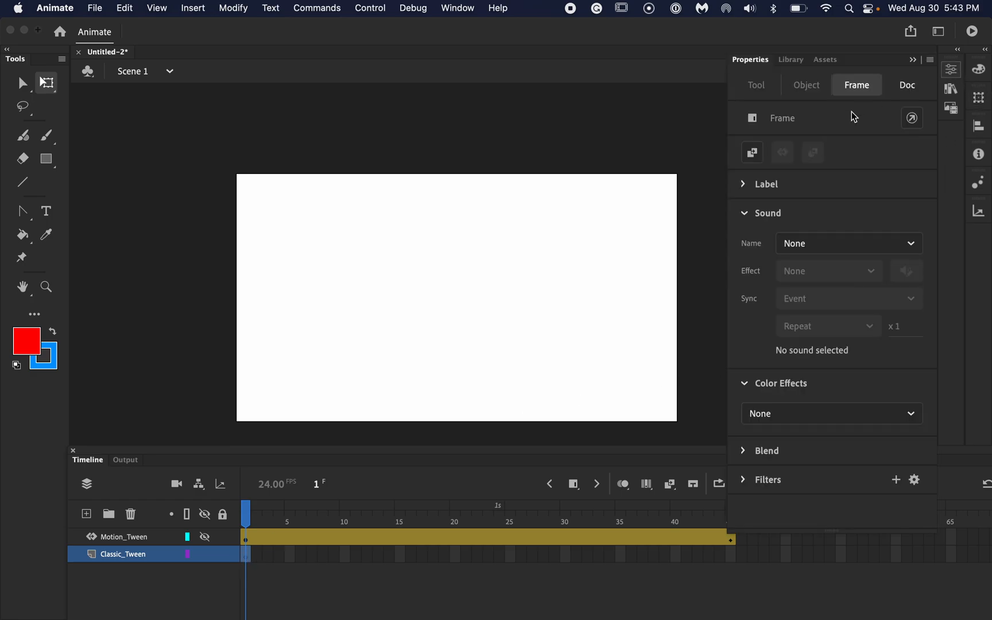
{"action": "left_click", "coordinate": [798, 63]}
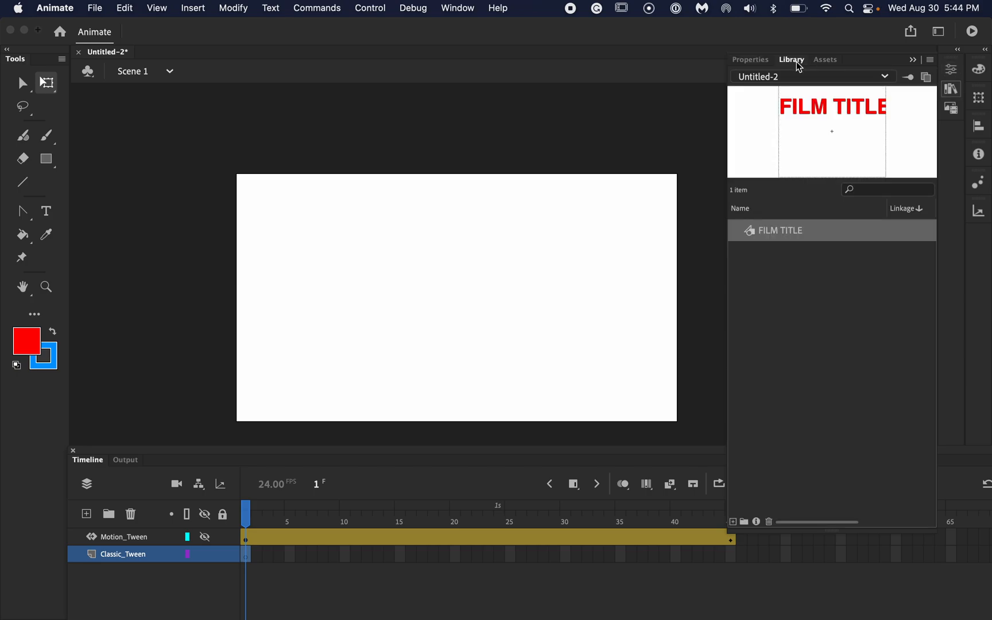
{"action": "left_click_drag", "start_coordinate": [780, 230], "coordinate": [457, 230]}
- Edit the FILM TITLE symbol to delete the text's Drop Shadow filter, and return to Scene 1
{"action": "double_click", "coordinate": [457, 230]}
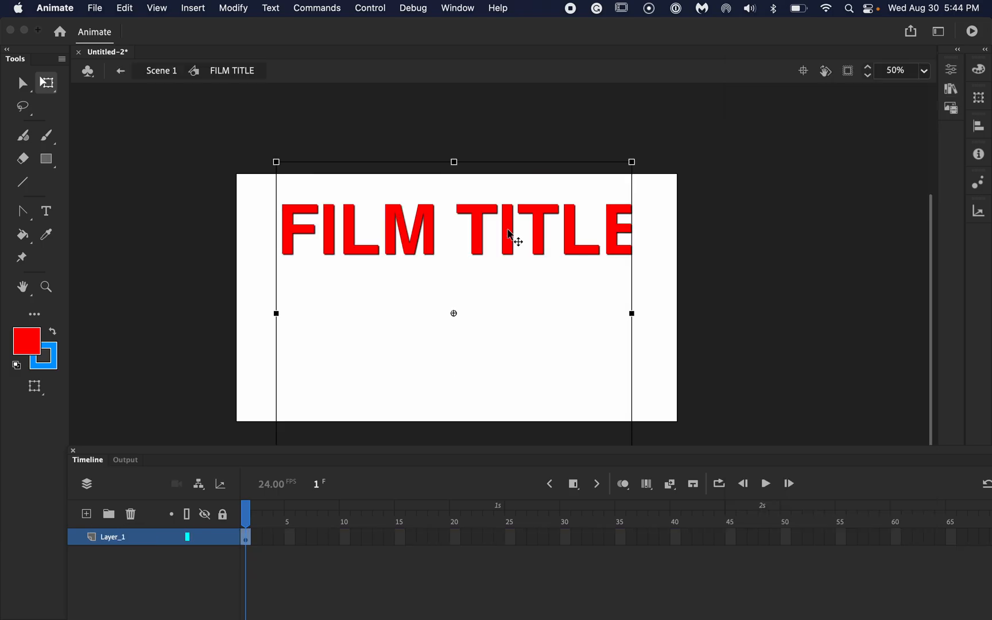
{"action": "left_click", "coordinate": [952, 71]}
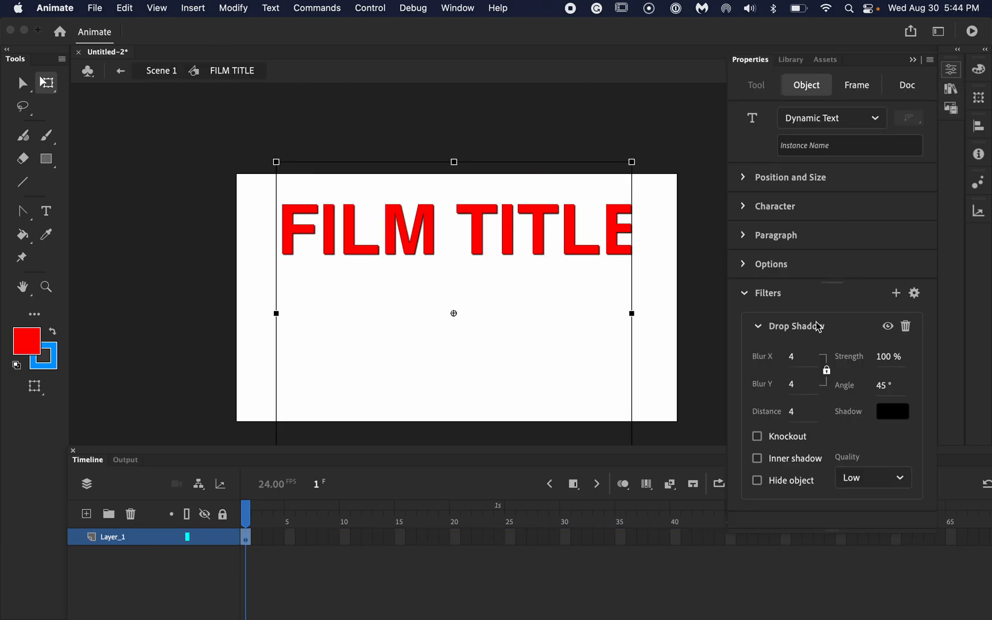
{"action": "left_click", "coordinate": [906, 326]}
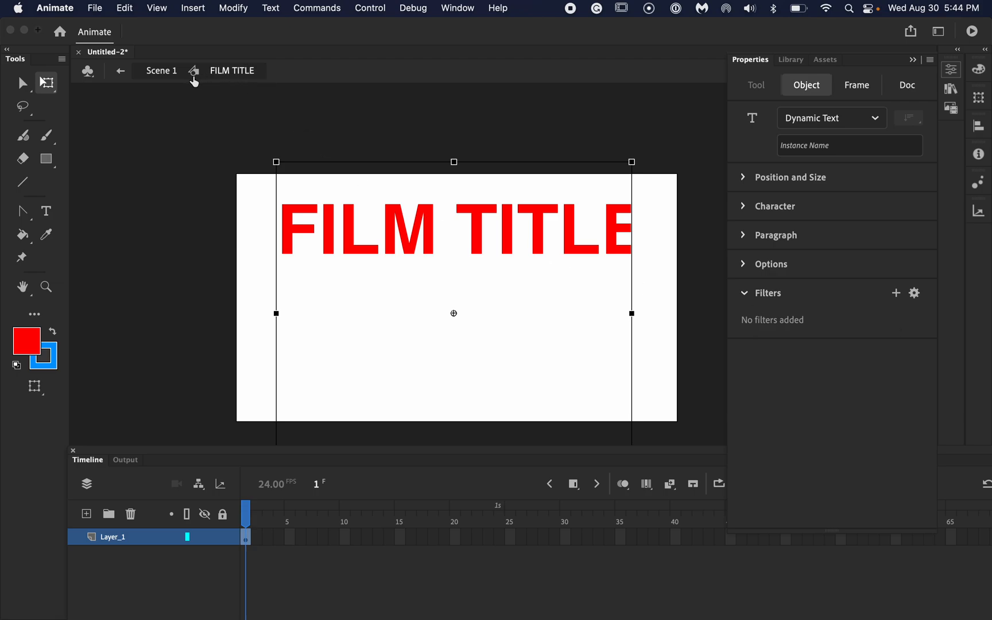
{"action": "left_click", "coordinate": [121, 71]}
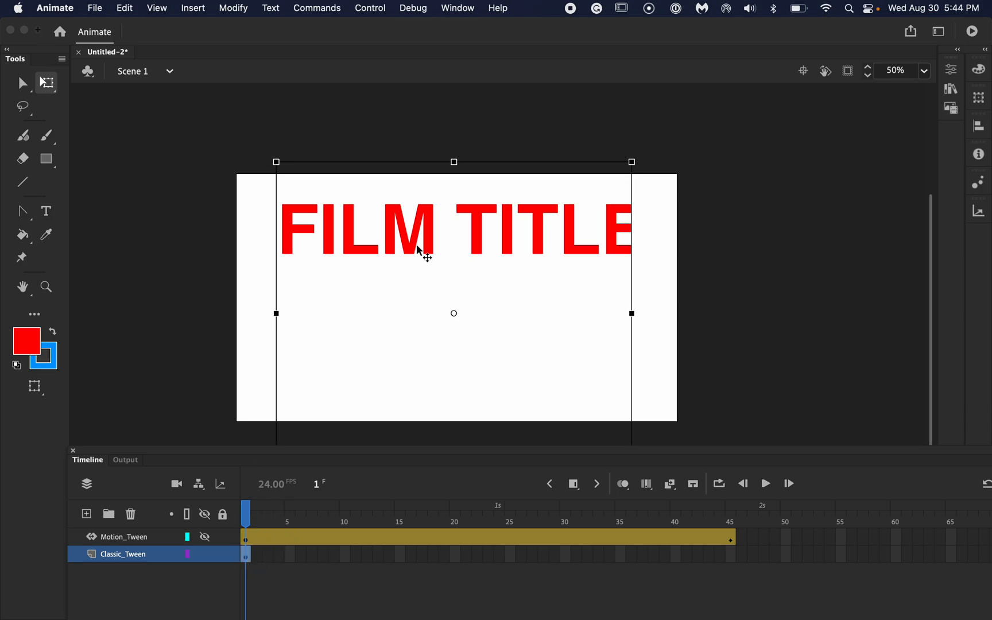
- Move the Classic_Tween title completely off the stage, beyond its left edge
{"action": "left_click_drag", "start_coordinate": [476, 241], "coordinate": [183, 263]}
{"action": "key", "text": "super+minus"}
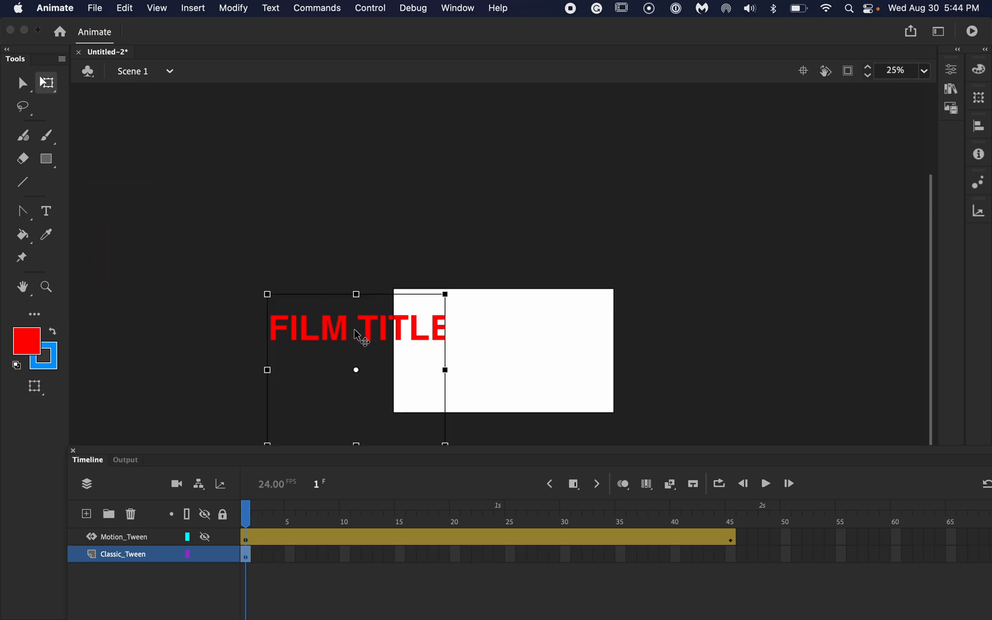
{"action": "left_click_drag", "start_coordinate": [360, 337], "coordinate": [284, 349]}
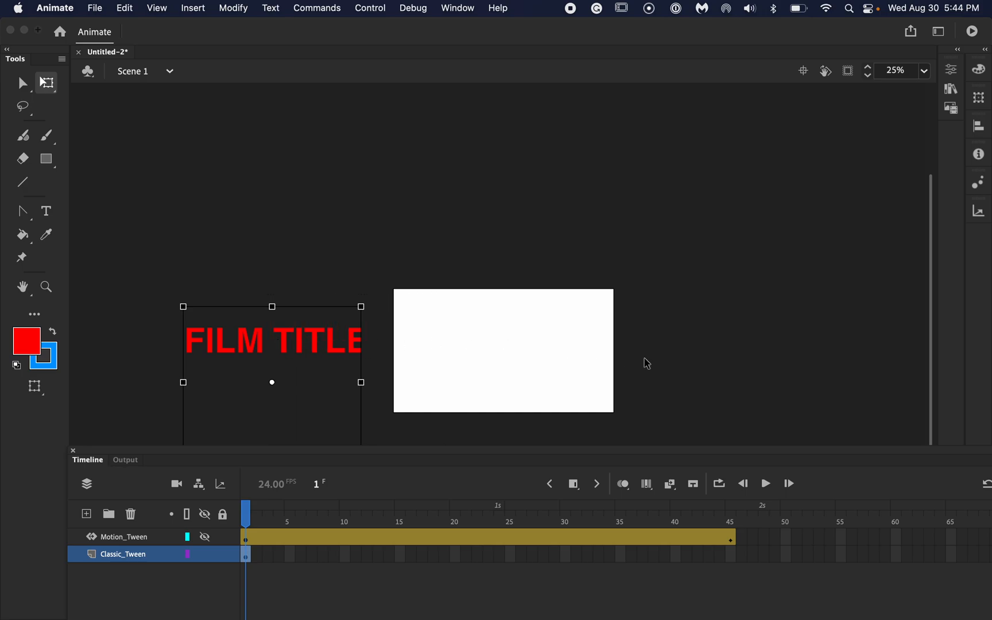
- Extend the Classic_Tween layer to frame 45 by inserting a frame, and create a classic tween on its span from frame 1
{"action": "scroll", "coordinate": [647, 362], "scroll_direction": "down", "scroll_amount": 5}
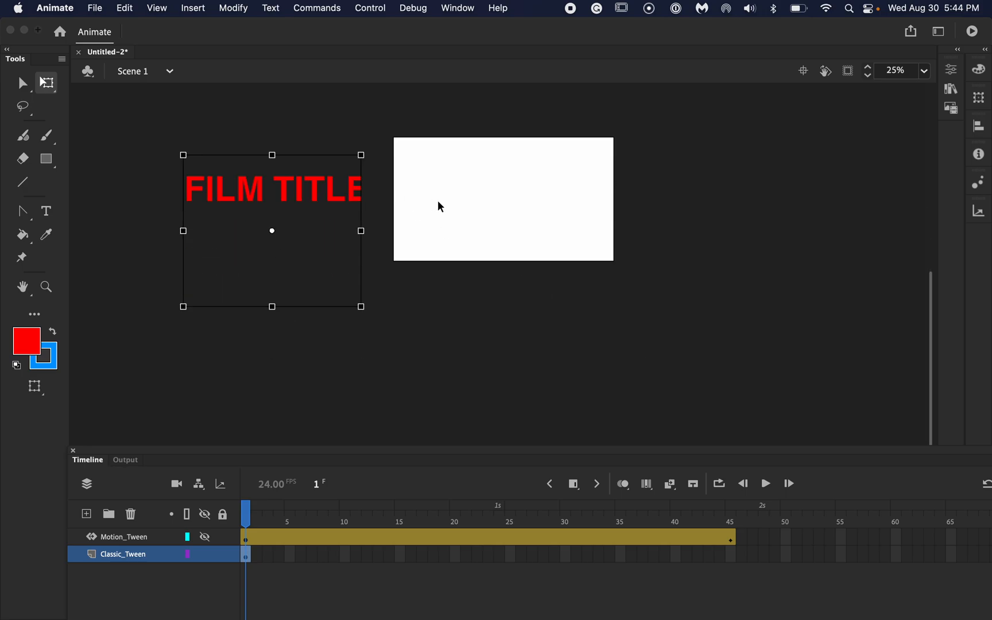
{"action": "left_click", "coordinate": [733, 555]}
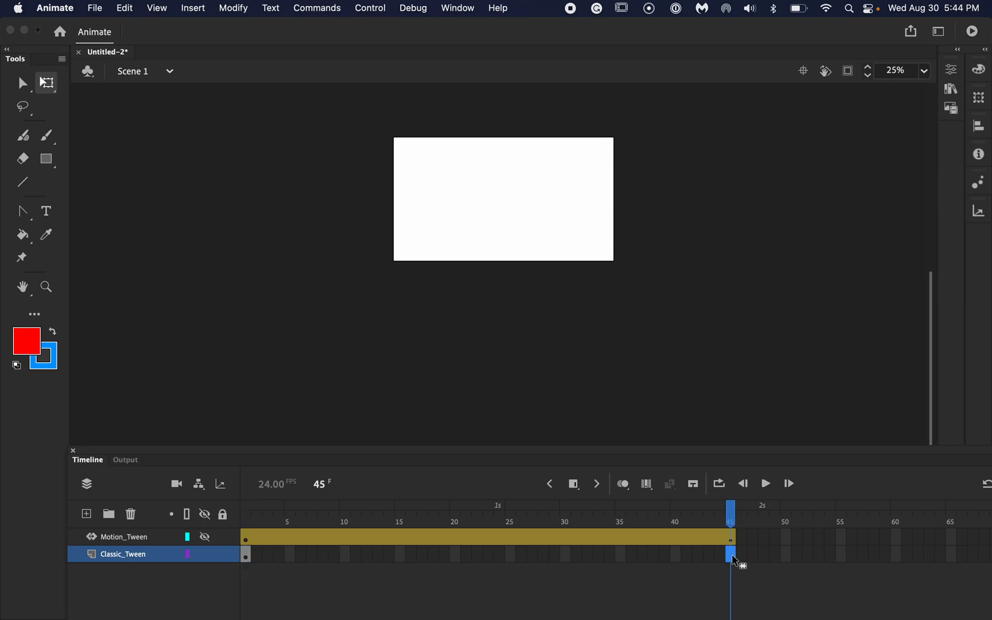
{"action": "left_click", "coordinate": [576, 487]}
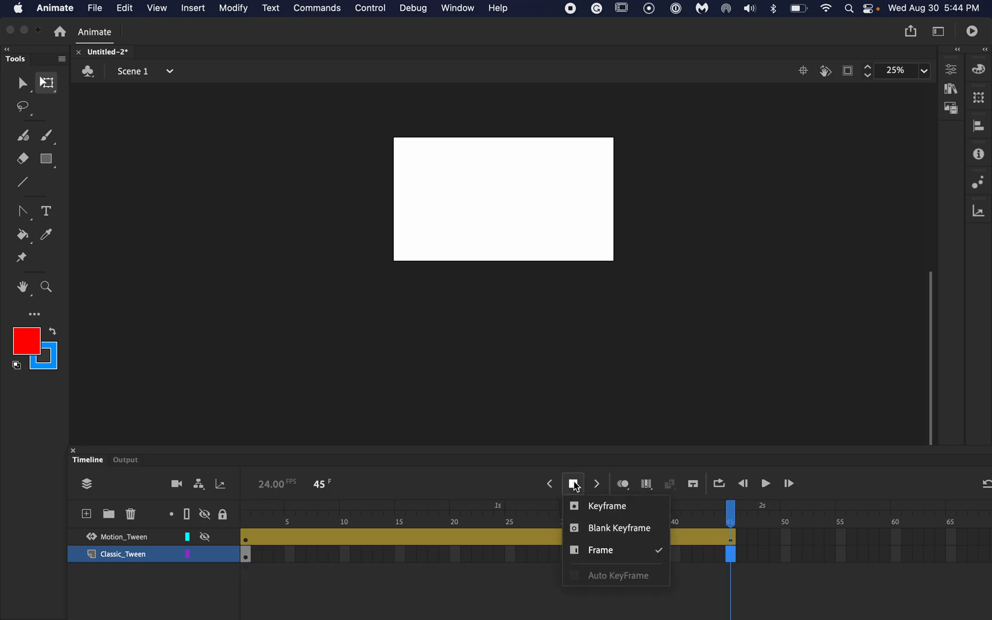
{"action": "left_click", "coordinate": [572, 552]}
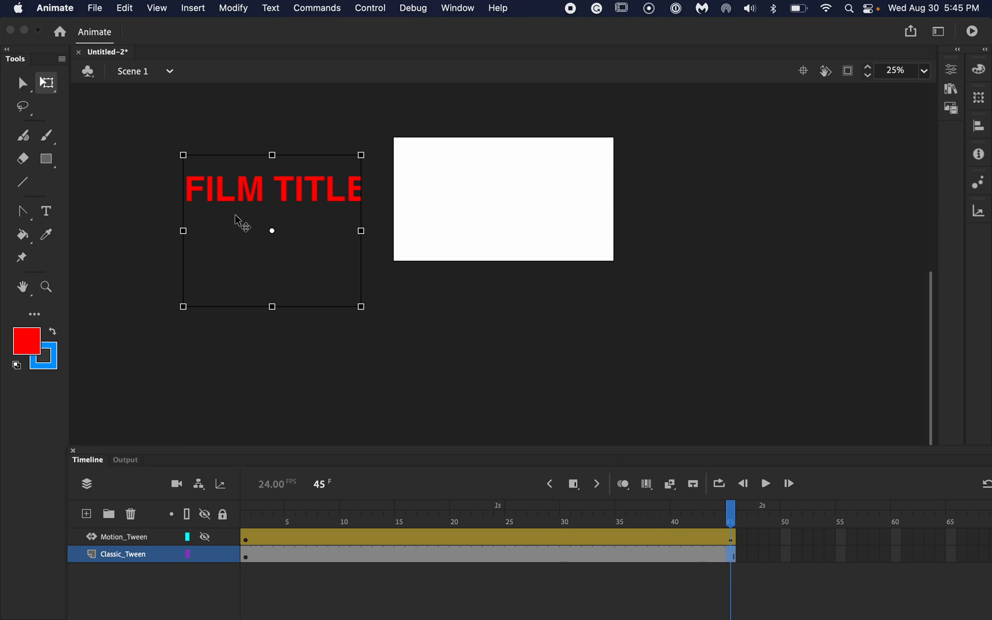
{"action": "left_click", "coordinate": [248, 557]}
{"action": "left_click", "coordinate": [193, 8]}
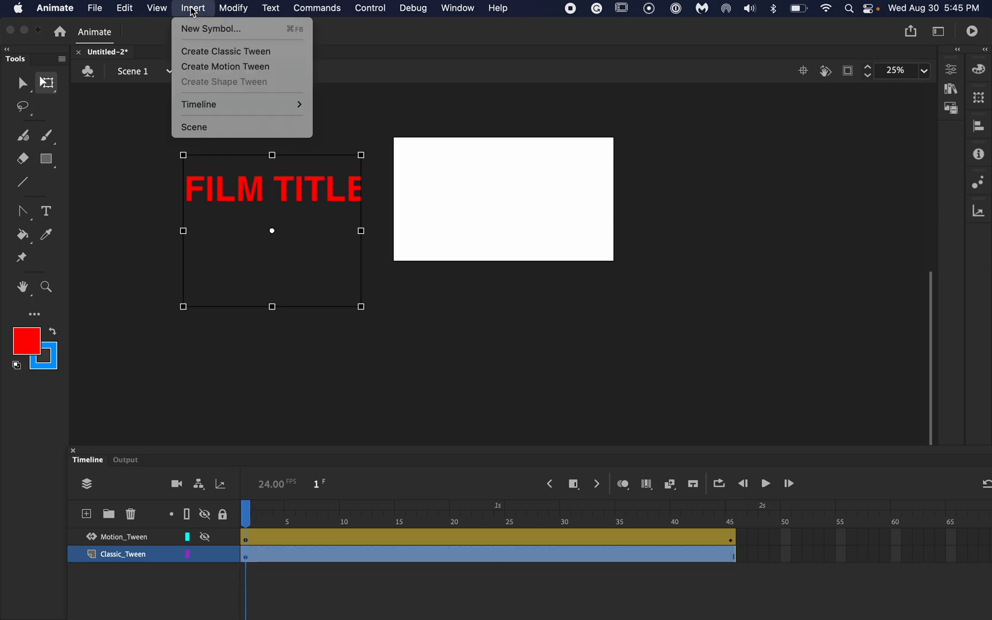
{"action": "left_click", "coordinate": [197, 51]}
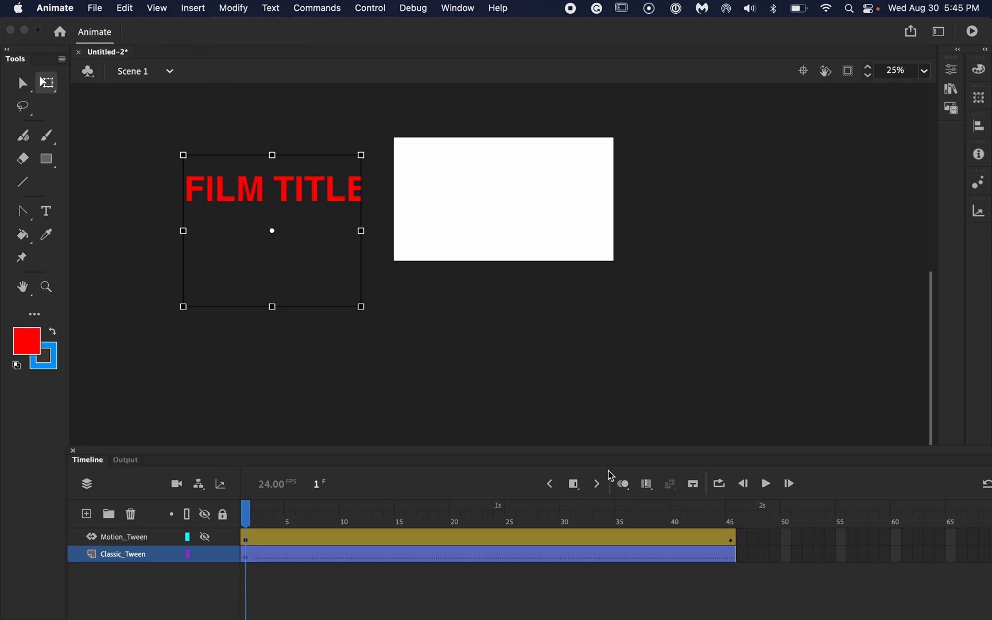
- At frame 45 of Classic_Tween, move the title horizontally onto the middle of the stage and play the animation
{"action": "left_click", "coordinate": [732, 556]}
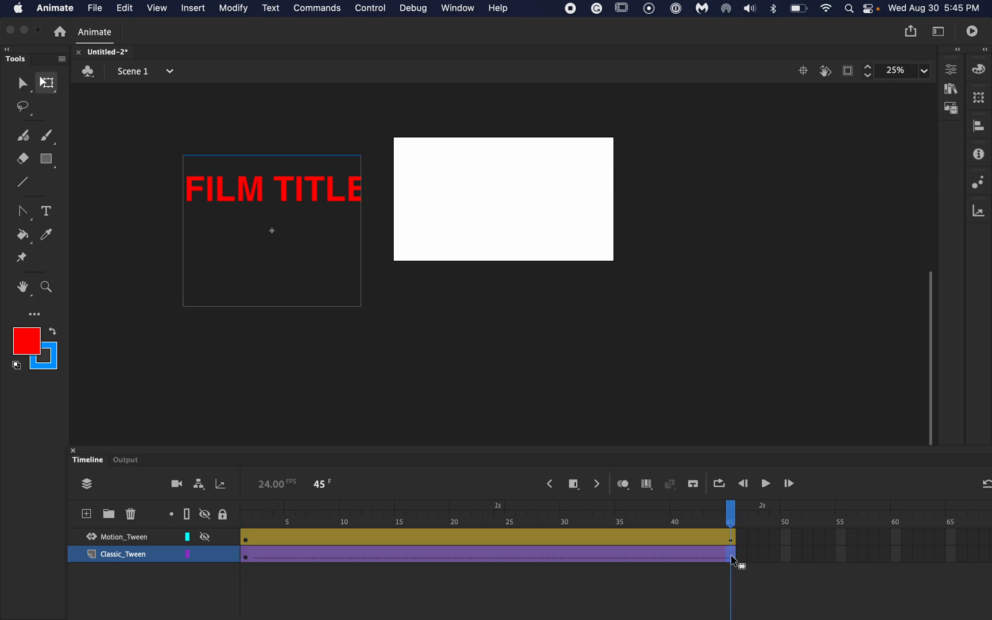
{"action": "left_click_drag", "start_coordinate": [256, 184], "coordinate": [482, 195]}
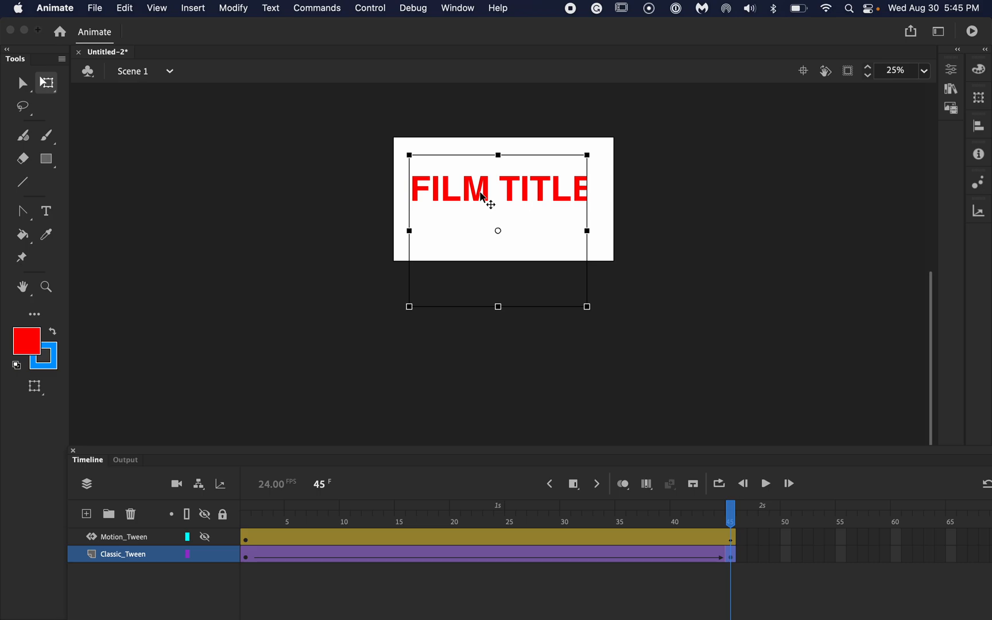
{"action": "left_click", "coordinate": [766, 492]}
- In frame 1 of Classic_Tween, set the frame's color effect to Alpha at 0 %, and play the animation from frame 45
{"action": "left_click", "coordinate": [247, 561]}
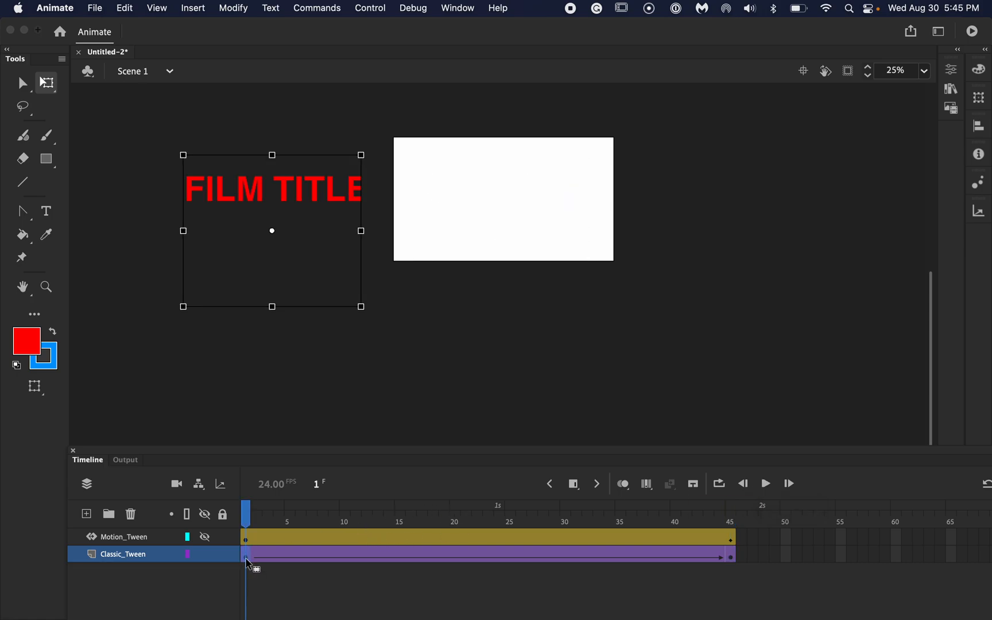
{"action": "left_click", "coordinate": [951, 73]}
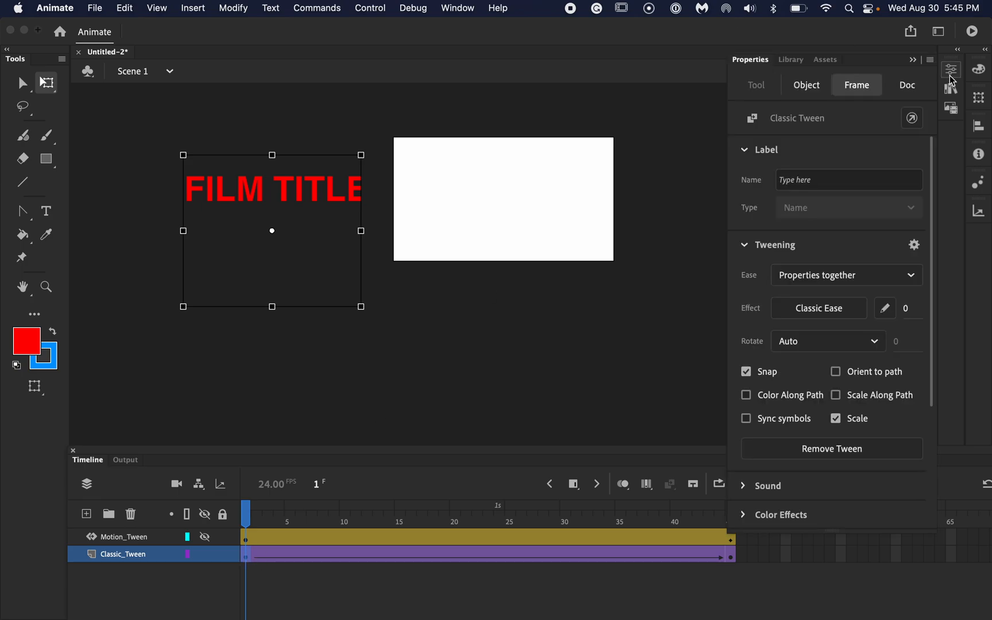
{"action": "left_click", "coordinate": [750, 150]}
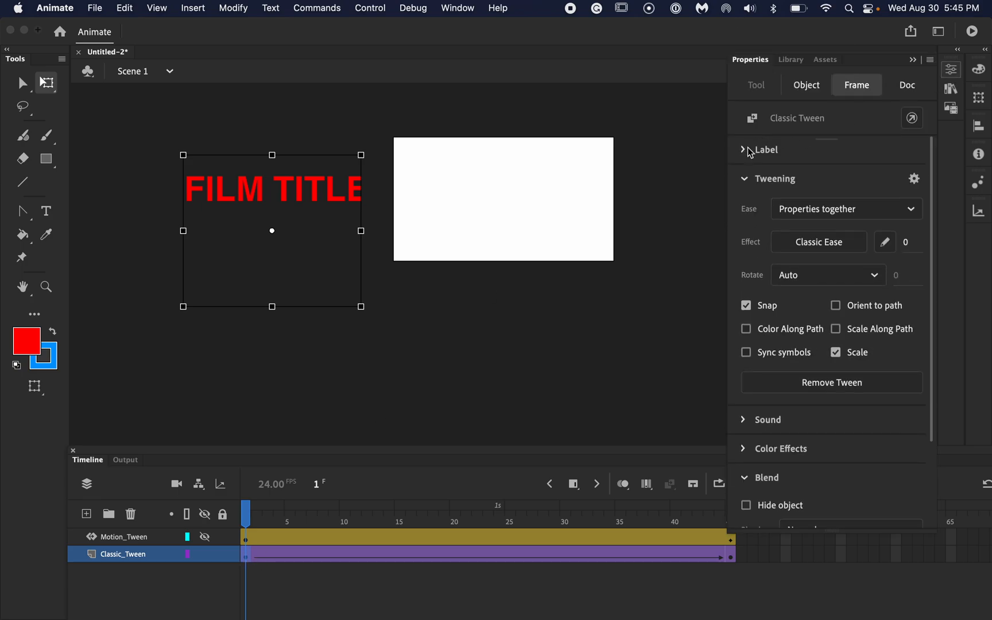
{"action": "left_click", "coordinate": [748, 180]}
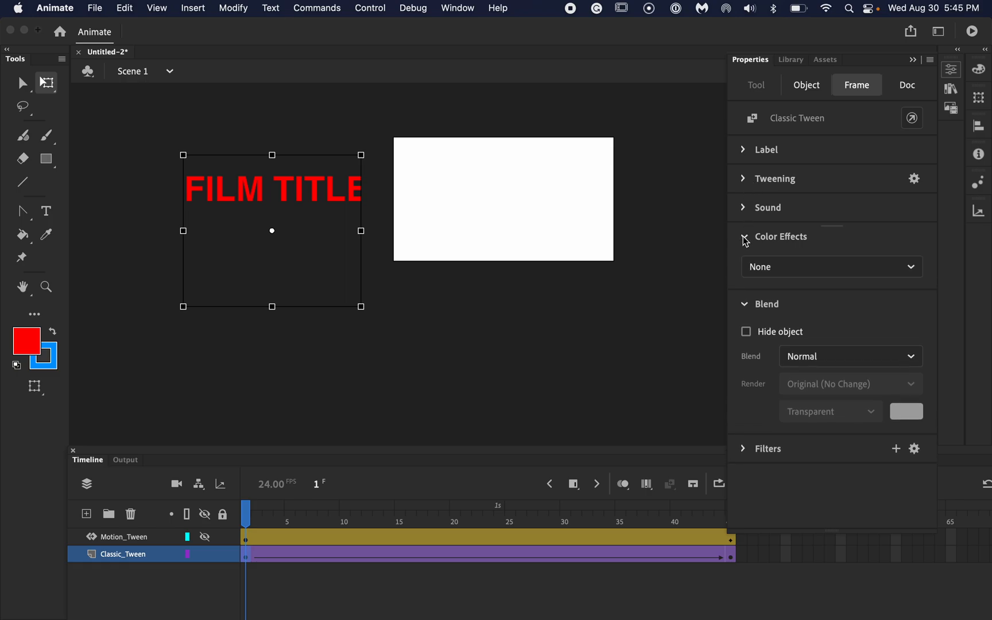
{"action": "left_click", "coordinate": [799, 269]}
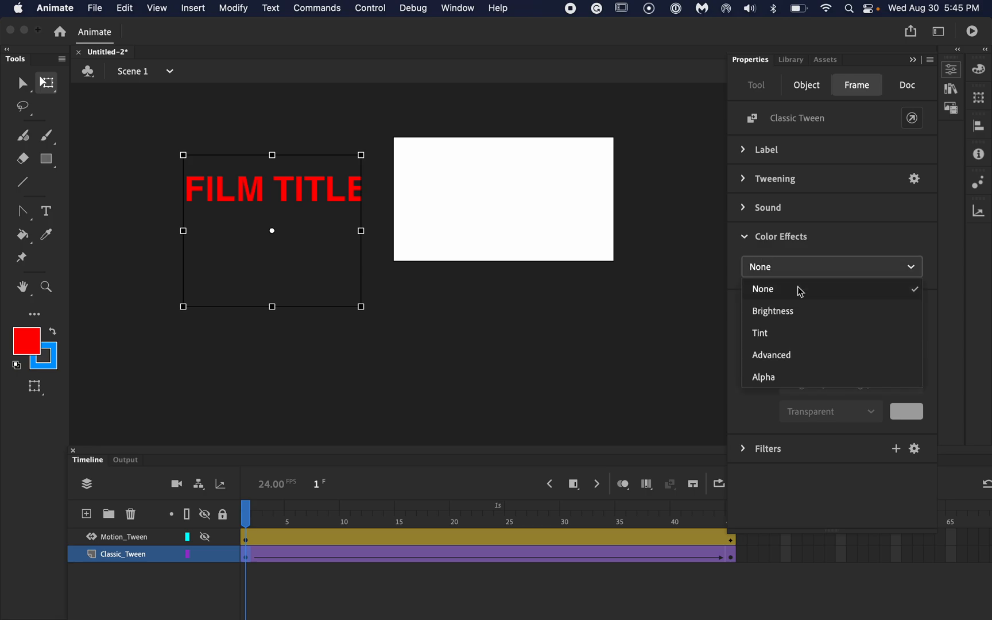
{"action": "left_click", "coordinate": [787, 378]}
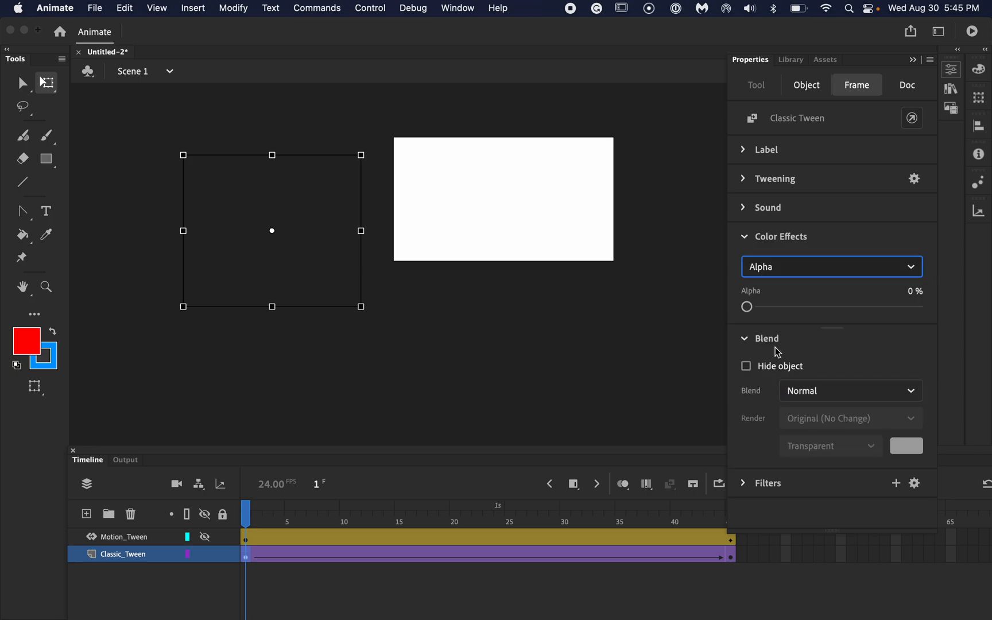
{"action": "left_click_drag", "start_coordinate": [757, 311], "coordinate": [918, 309]}
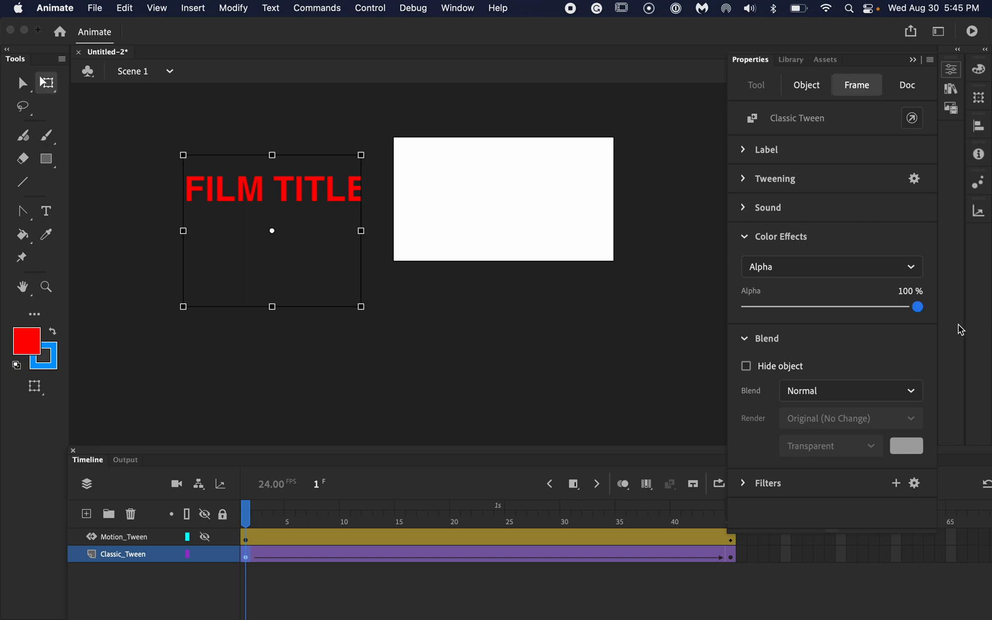
{"action": "left_click", "coordinate": [919, 309]}
{"action": "left_click_drag", "start_coordinate": [929, 307], "coordinate": [715, 310]}
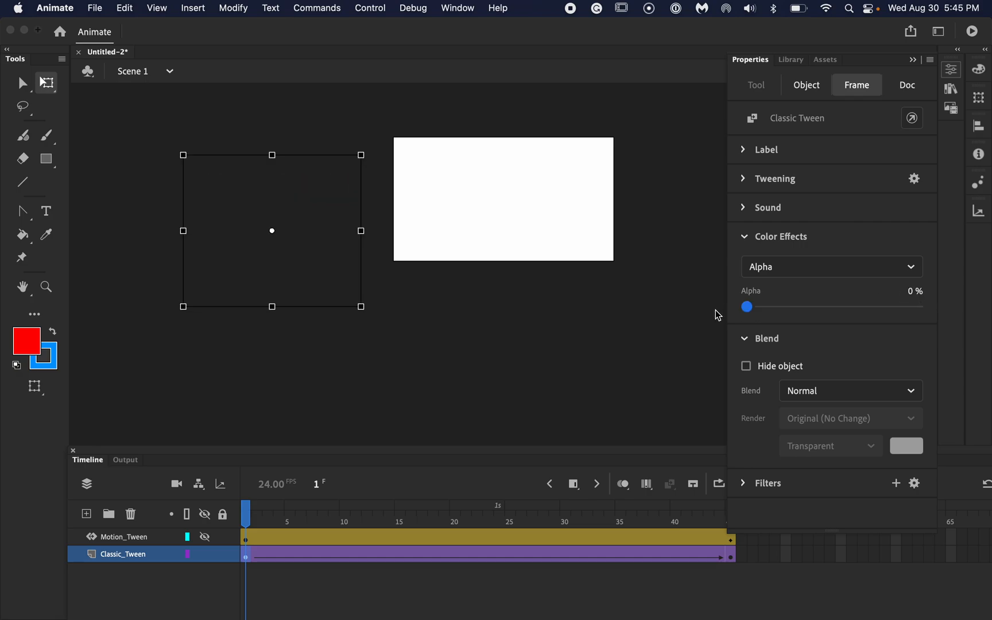
{"action": "left_click", "coordinate": [749, 238]}
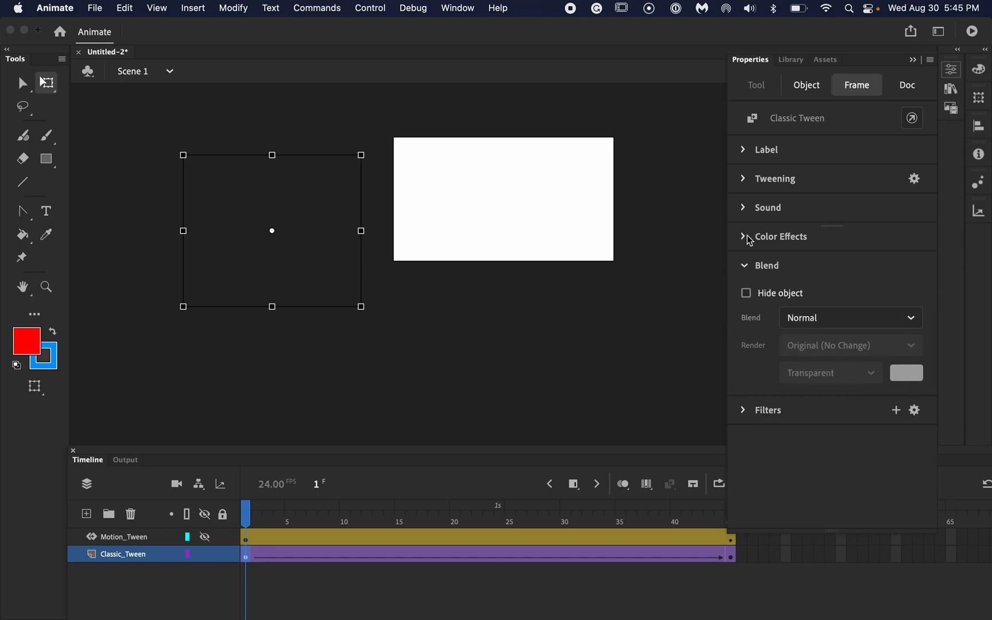
{"action": "left_click", "coordinate": [731, 556]}
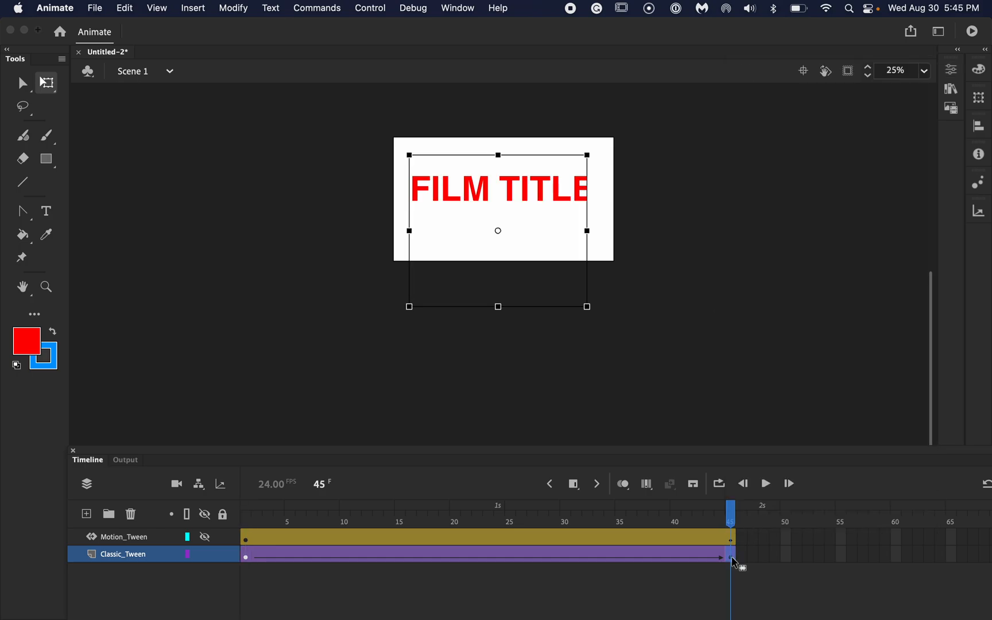
{"action": "left_click", "coordinate": [767, 488]}
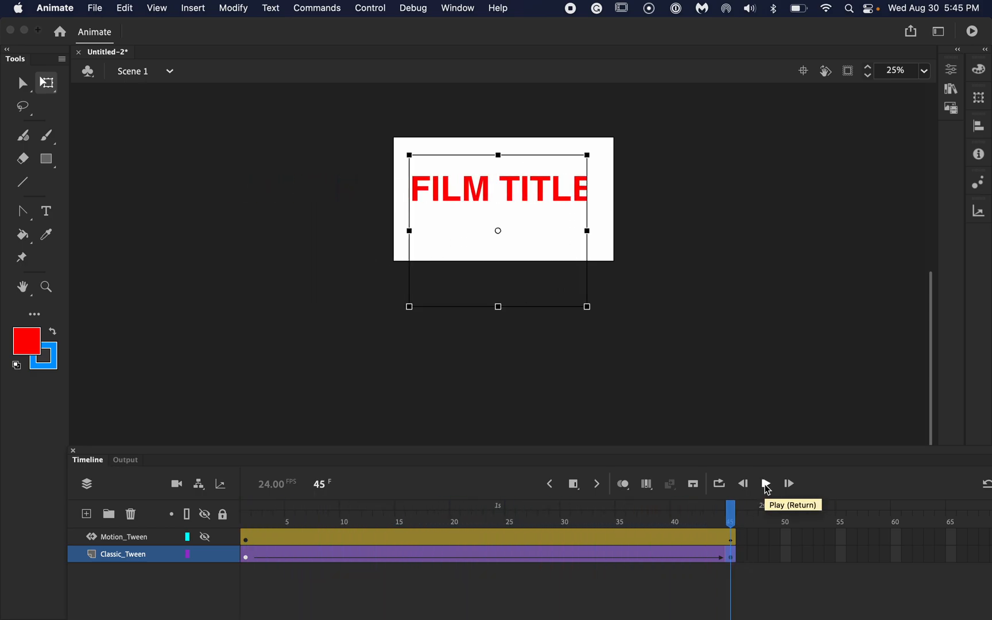
- For the classic tween starting at frame 1, choose the Circ curve from the Ease In effects and close the ease list
{"action": "left_click", "coordinate": [248, 556]}
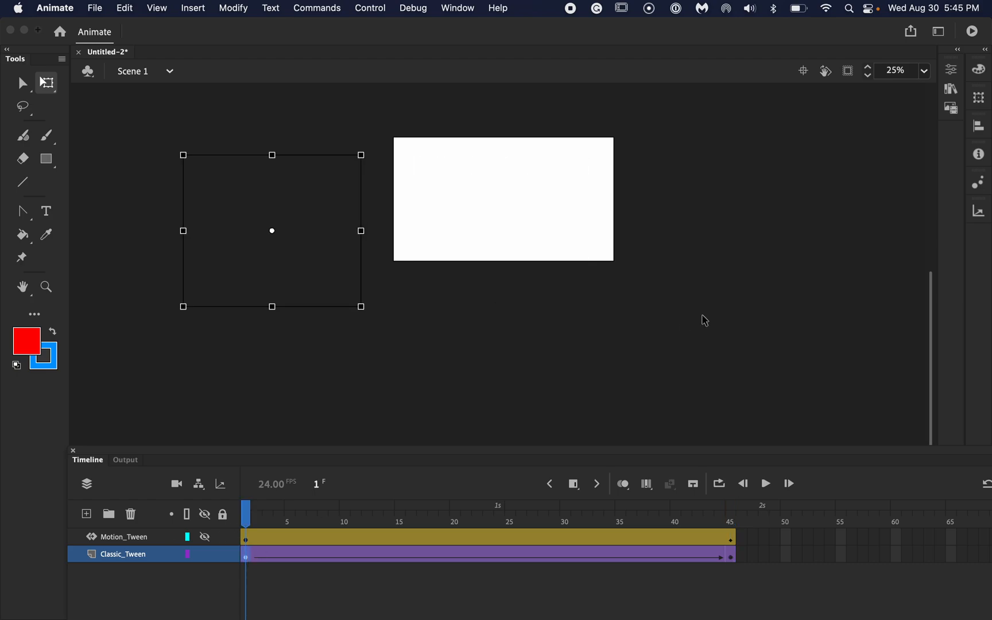
{"action": "left_click", "coordinate": [952, 70]}
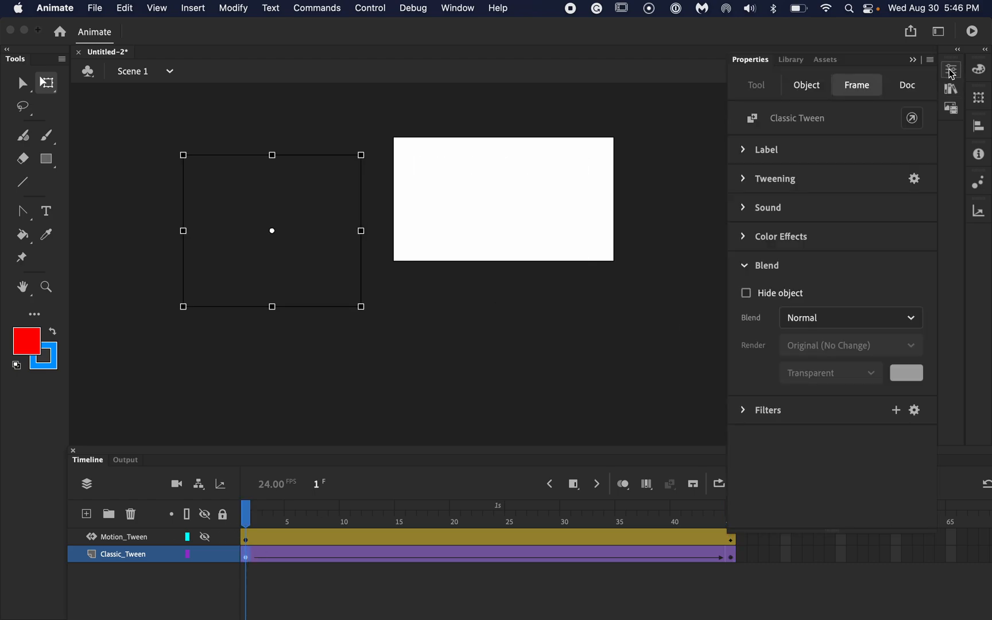
{"action": "left_click", "coordinate": [745, 267]}
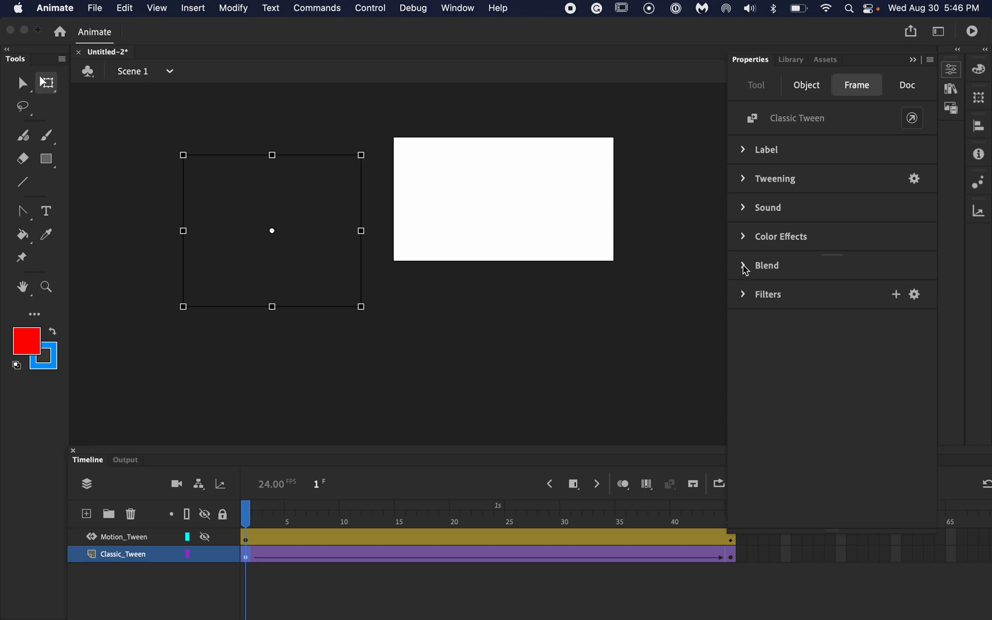
{"action": "left_click", "coordinate": [746, 183]}
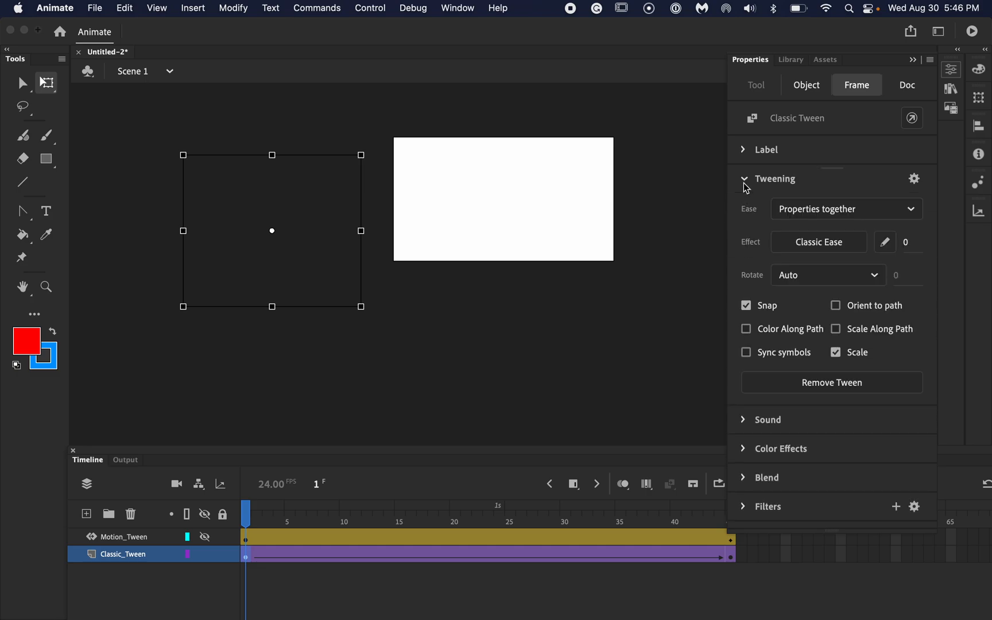
{"action": "left_click", "coordinate": [834, 253]}
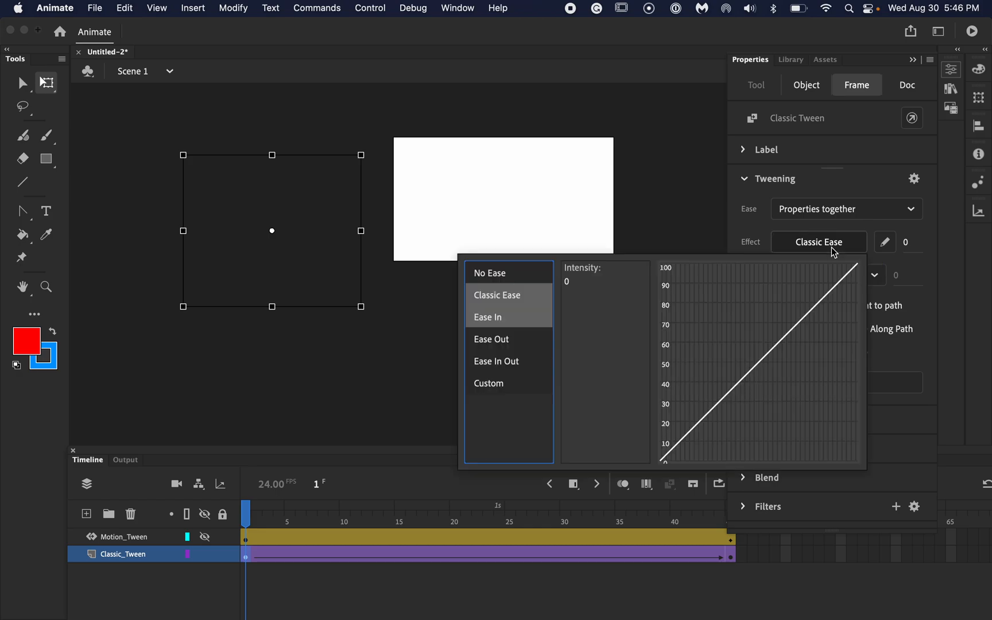
{"action": "left_click", "coordinate": [500, 323]}
{"action": "left_click", "coordinate": [570, 362]}
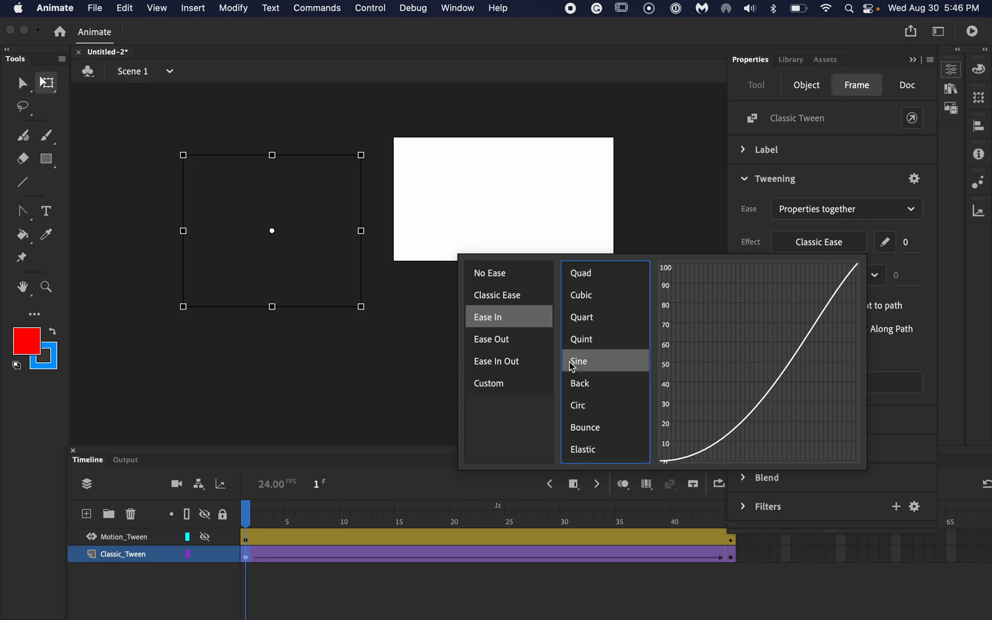
{"action": "left_click", "coordinate": [577, 389]}
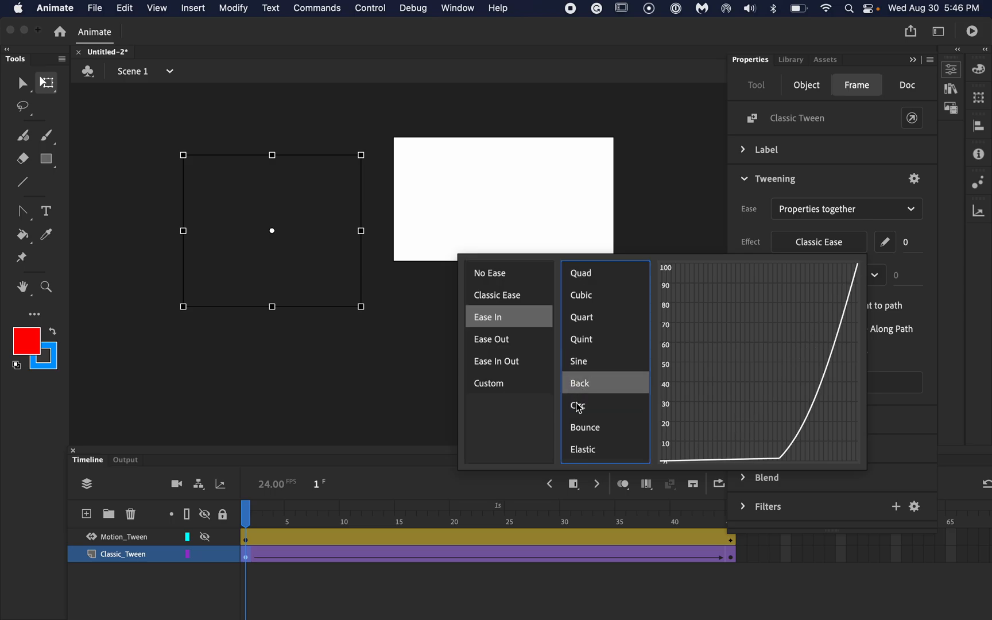
{"action": "left_click", "coordinate": [579, 406]}
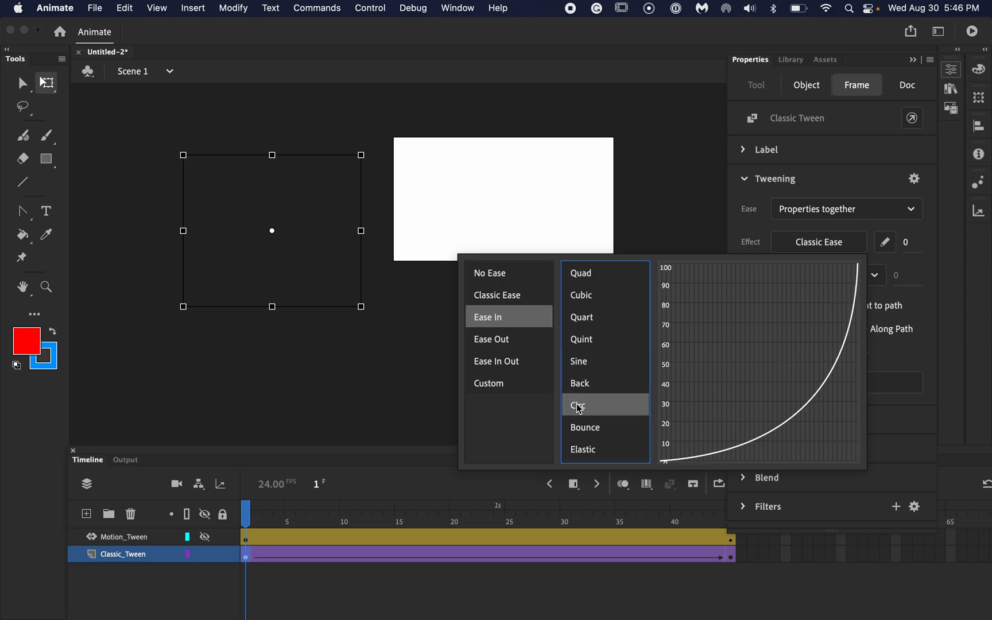
{"action": "left_click", "coordinate": [711, 222]}
{"action": "left_click", "coordinate": [711, 221]}
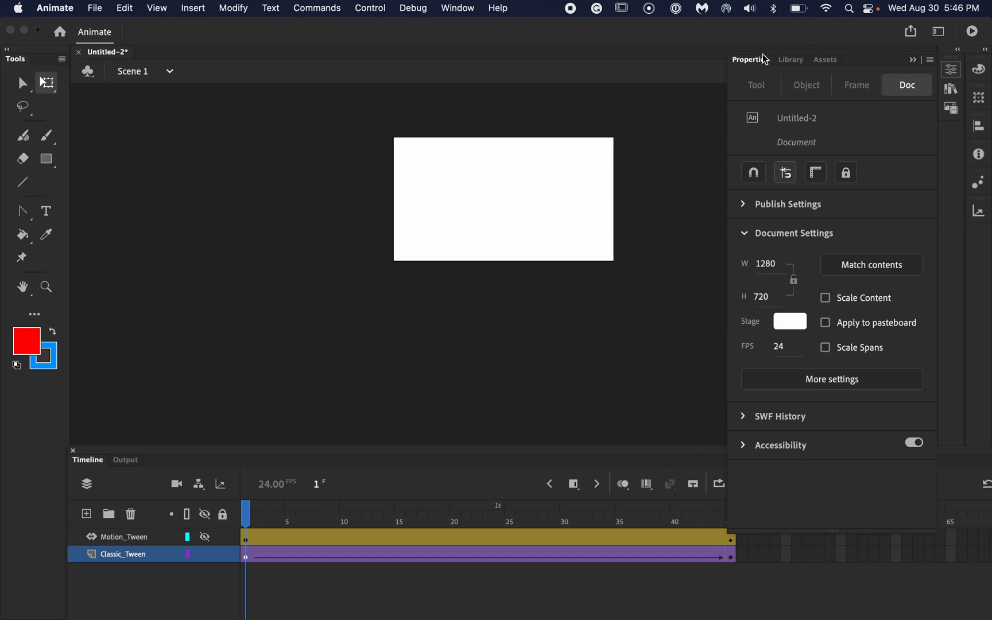
- Play the Classic_Tween animation, unhide the Motion_Tween layer, and play both layers together
{"action": "key", "text": "super+F3"}
{"action": "left_click", "coordinate": [766, 484]}
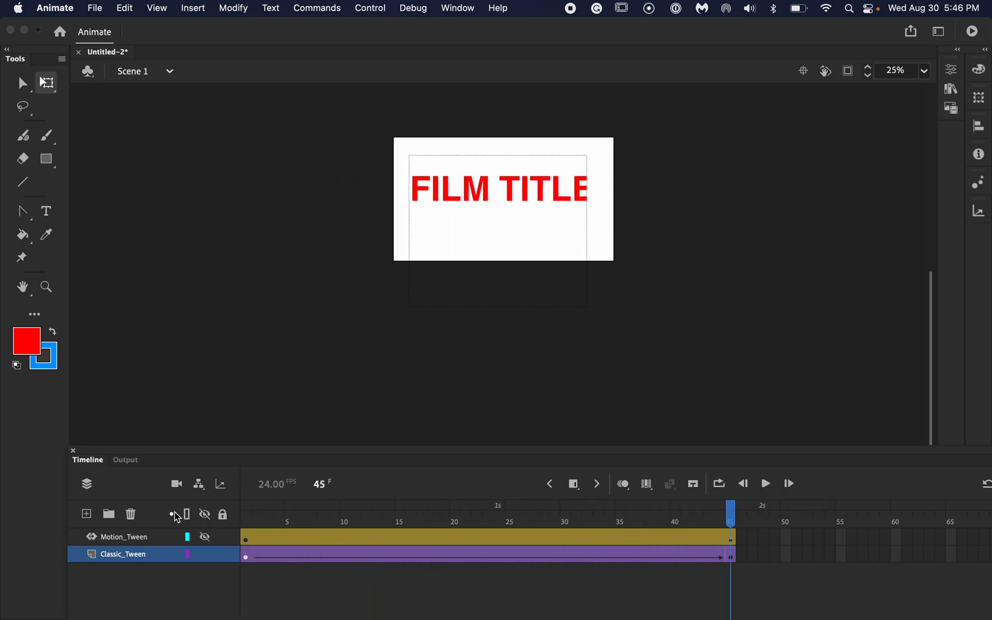
{"action": "left_click", "coordinate": [207, 540]}
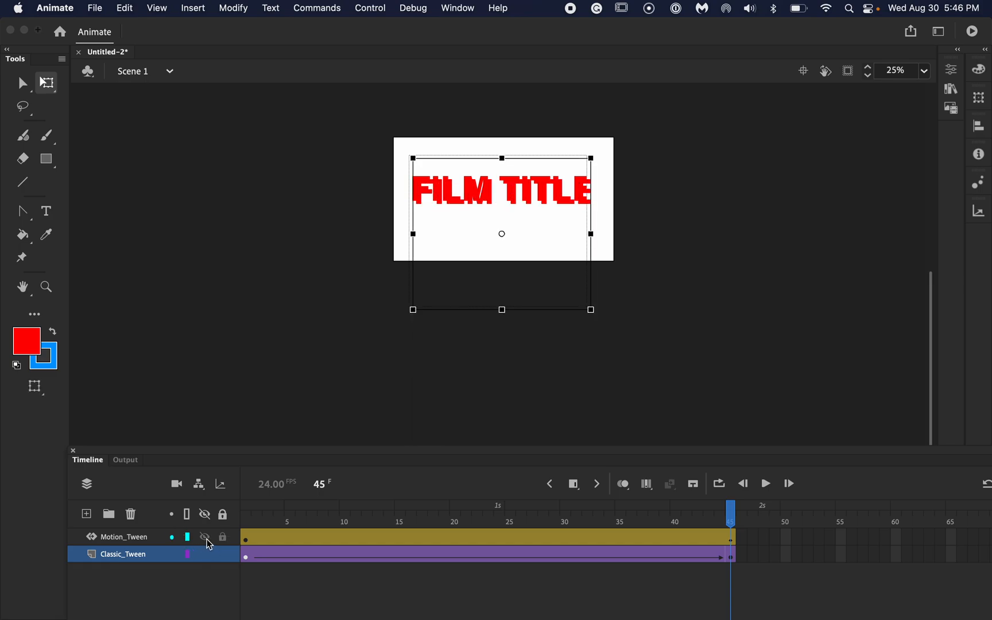
{"action": "left_click", "coordinate": [766, 484]}
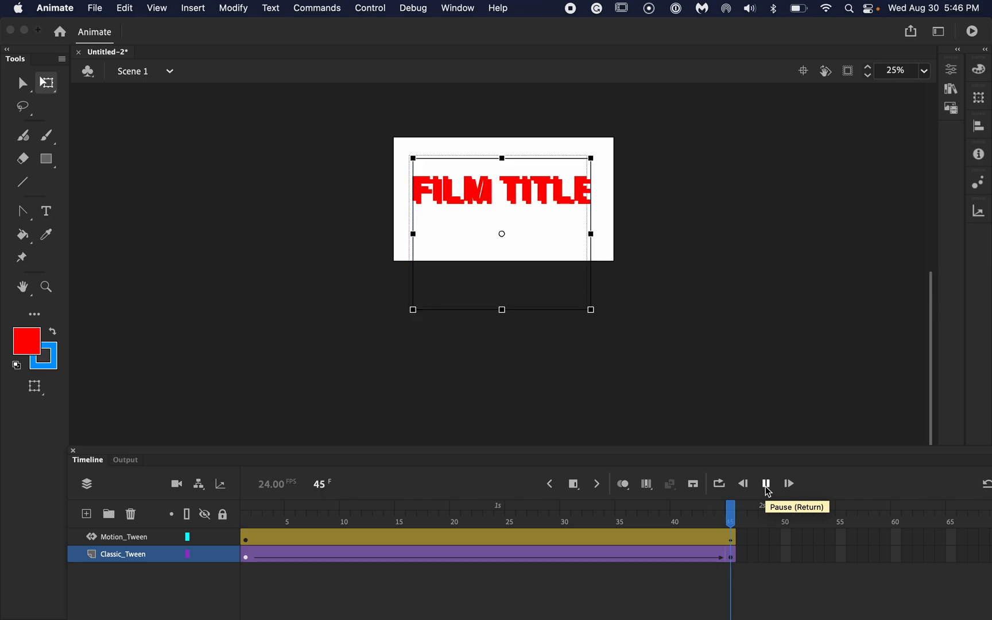